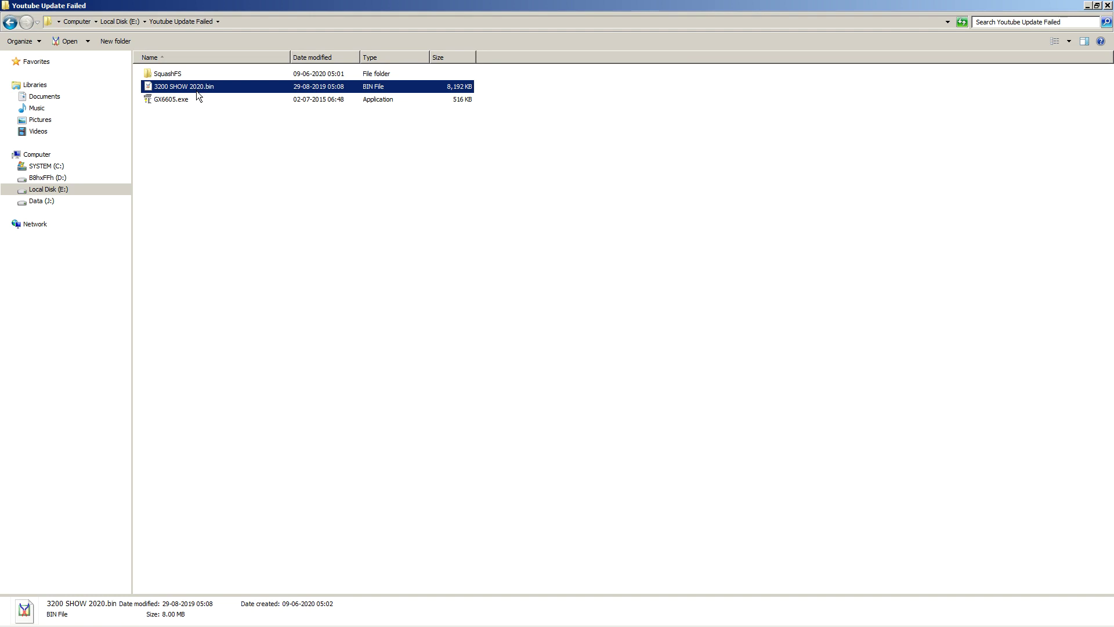
- Launch GX6605.exe, load the firmware 3200 SHOW 2020.bin into it and unpack it
click(203, 99)
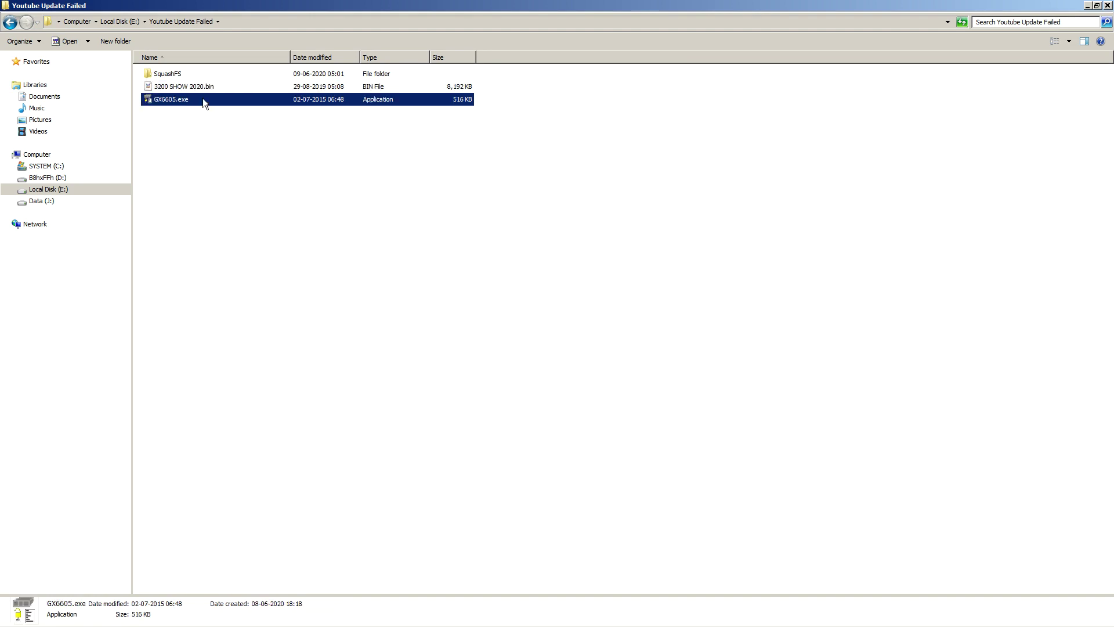
click(190, 75)
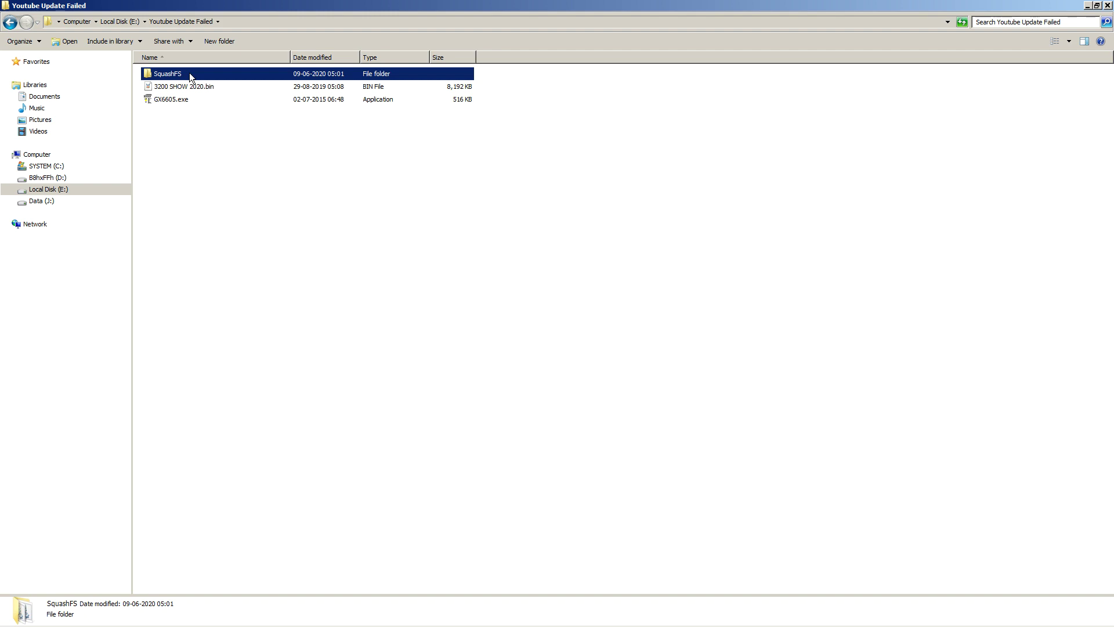
double_click(186, 101)
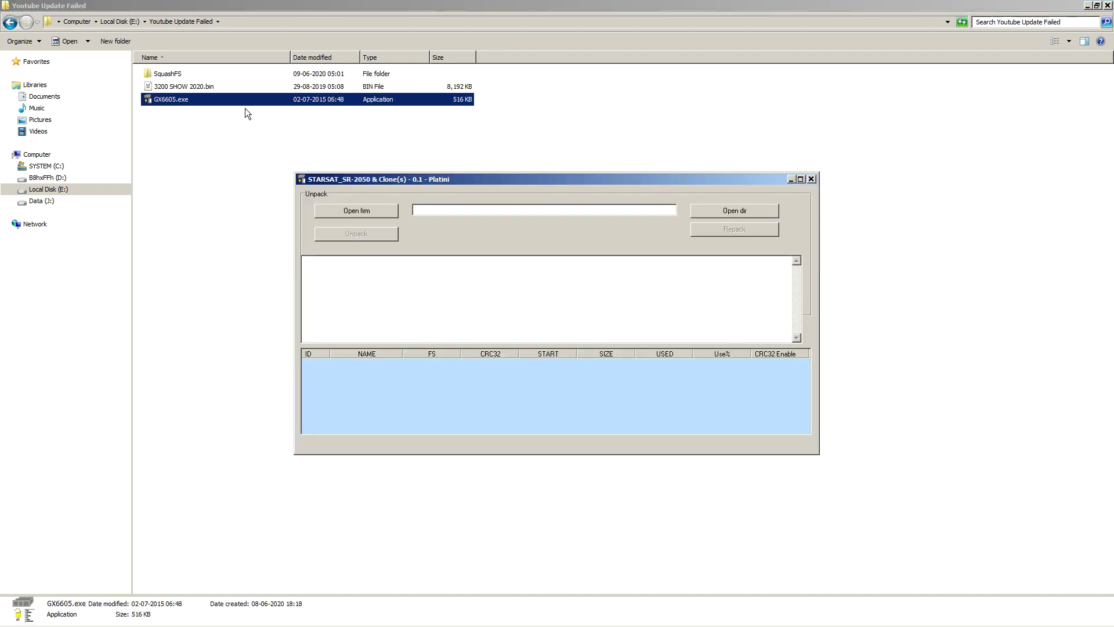
click(383, 210)
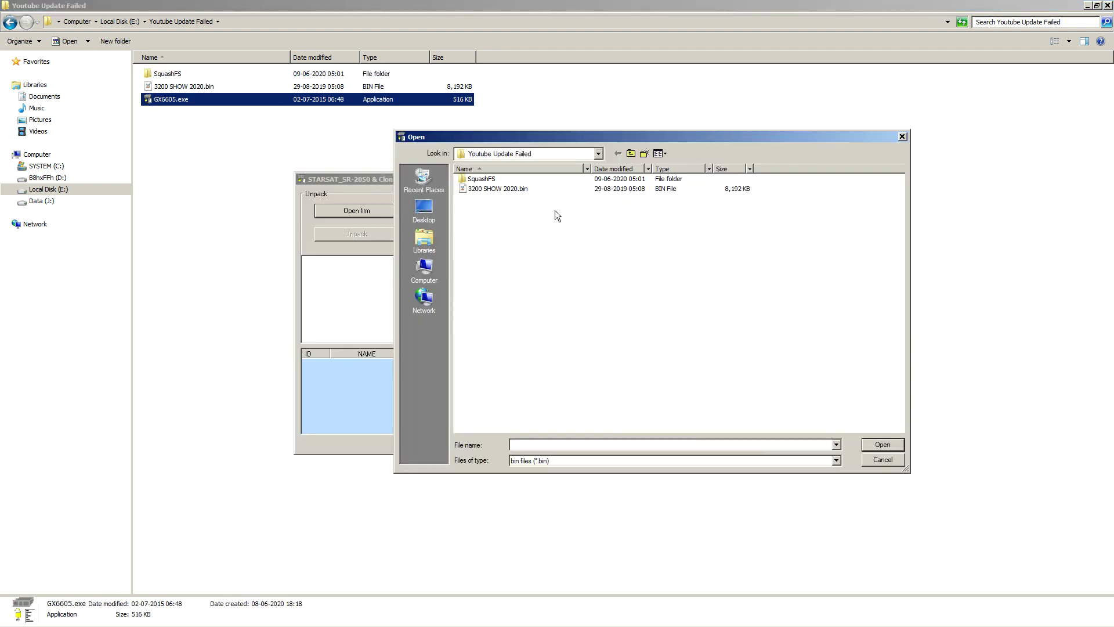
double_click(511, 189)
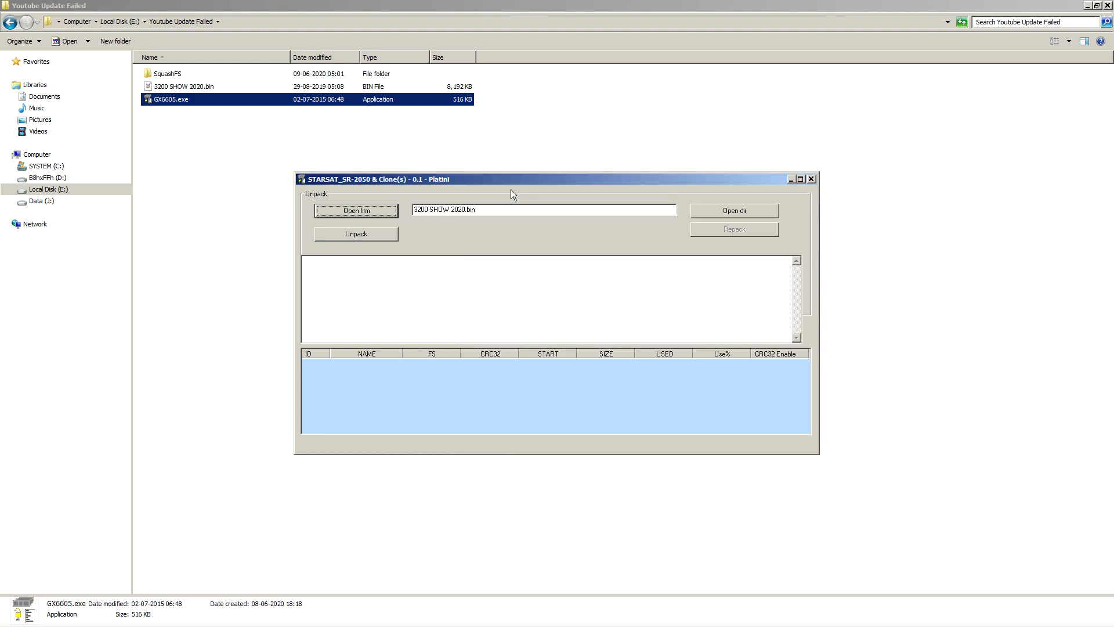
click(388, 238)
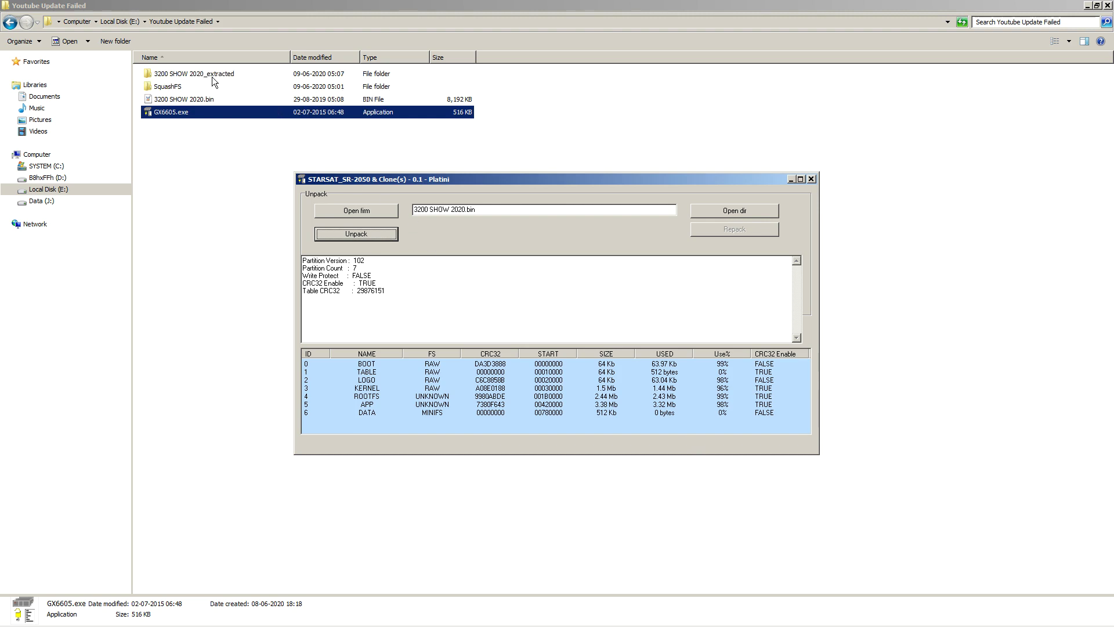
- Copy APP.bin from the 3200 SHOW 2020_extracted folder into the SquashFS folder
double_click(217, 74)
right_click(159, 74)
click(190, 188)
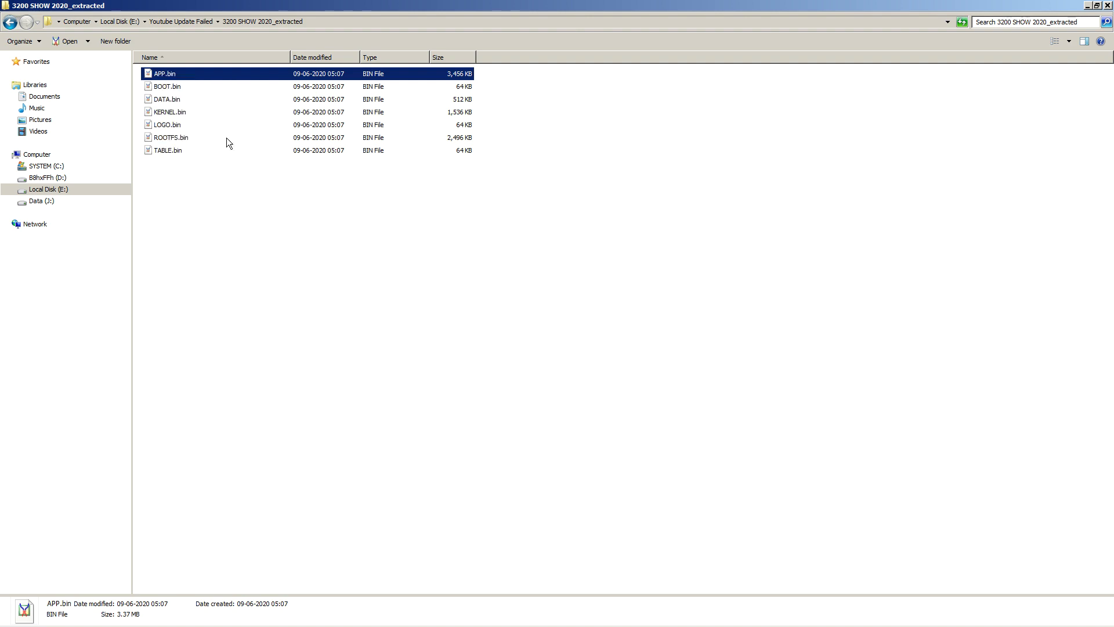
click(200, 24)
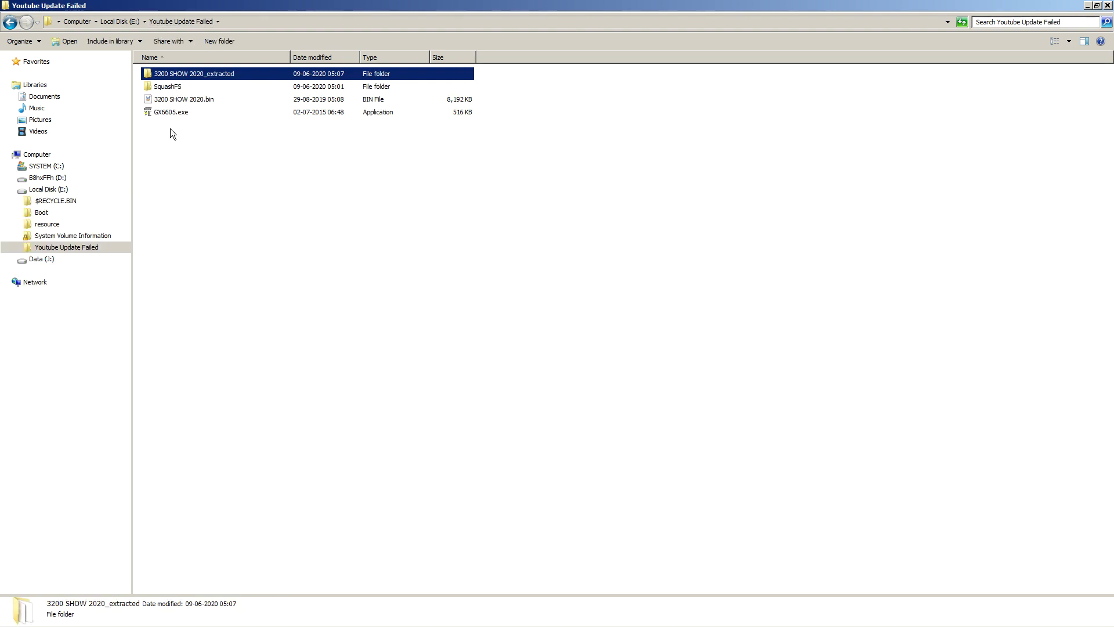
double_click(171, 87)
right_click(242, 155)
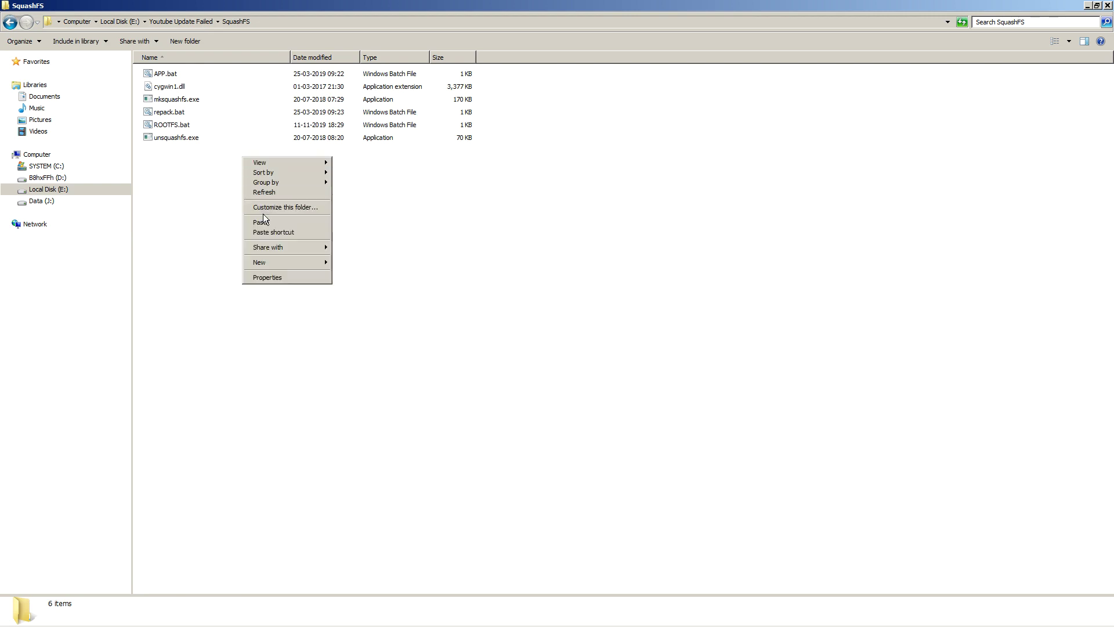
click(263, 220)
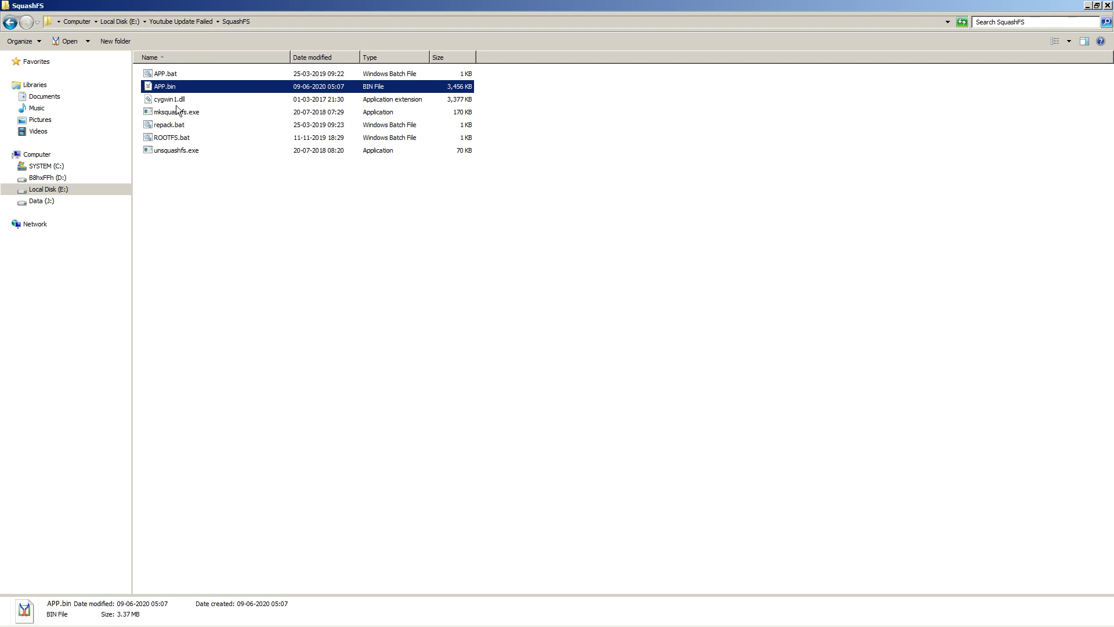
- Unpack APP.bin by running APP.bat, and open dlcfg.json from the theme folder inside squashfs-root
double_click(165, 75)
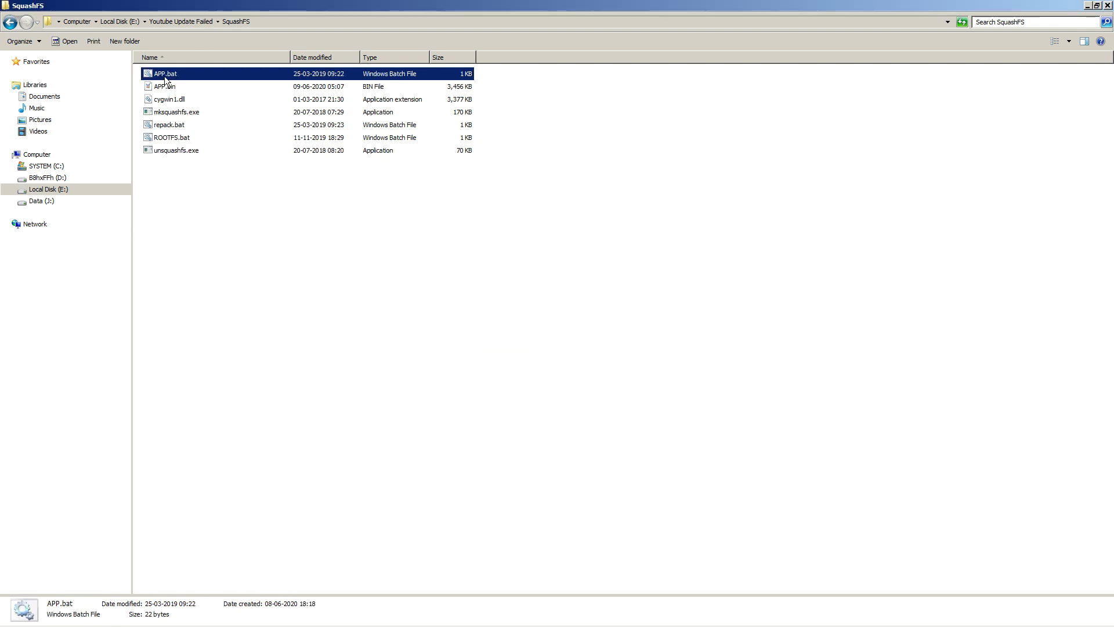
click(179, 76)
double_click(180, 77)
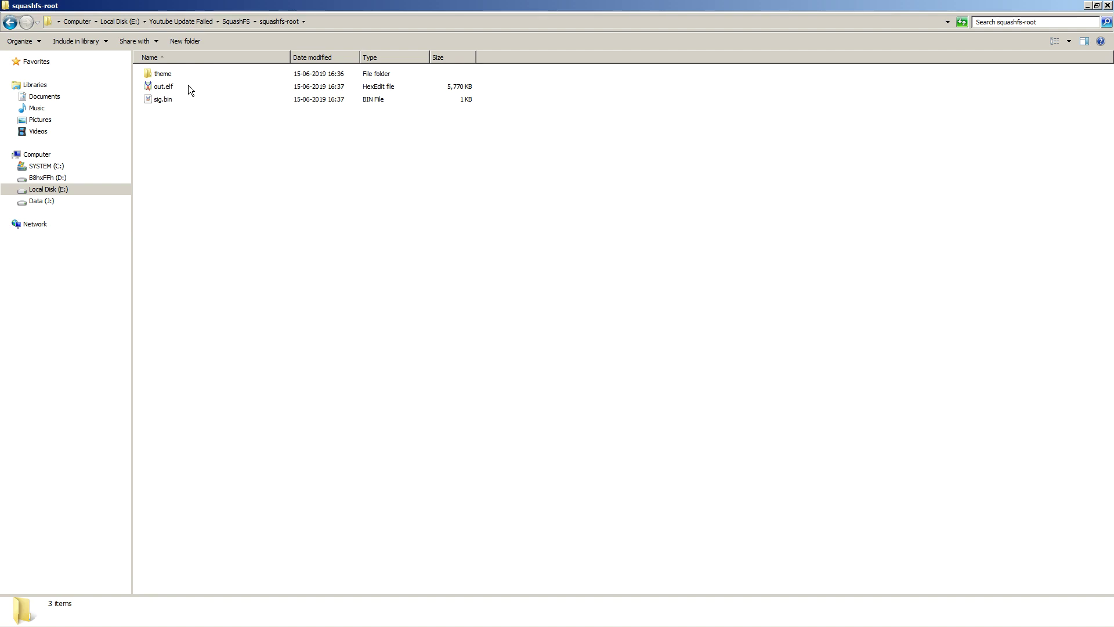
double_click(172, 75)
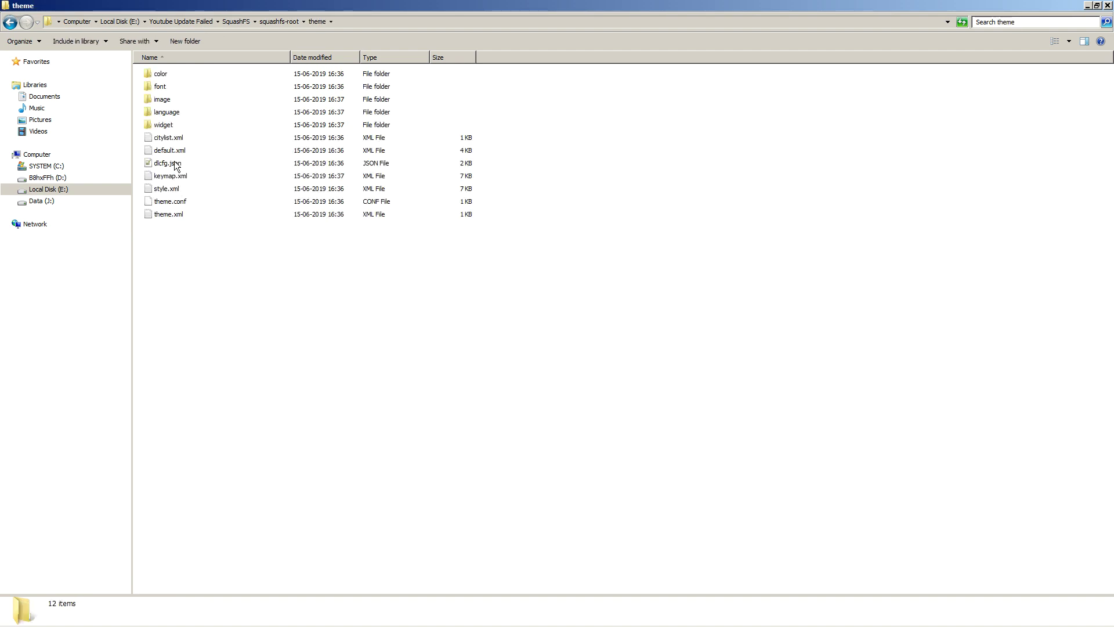
double_click(175, 163)
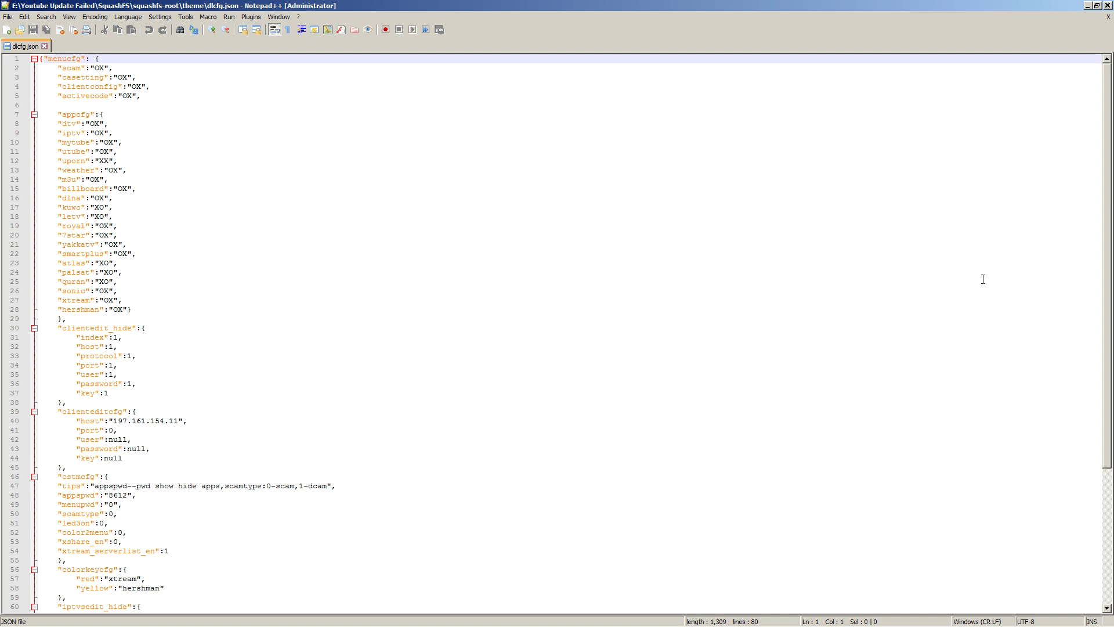
- Copy the apikey value in the ytb_cfg section near the end of dlcfg.json
drag(1108, 283, 1108, 485)
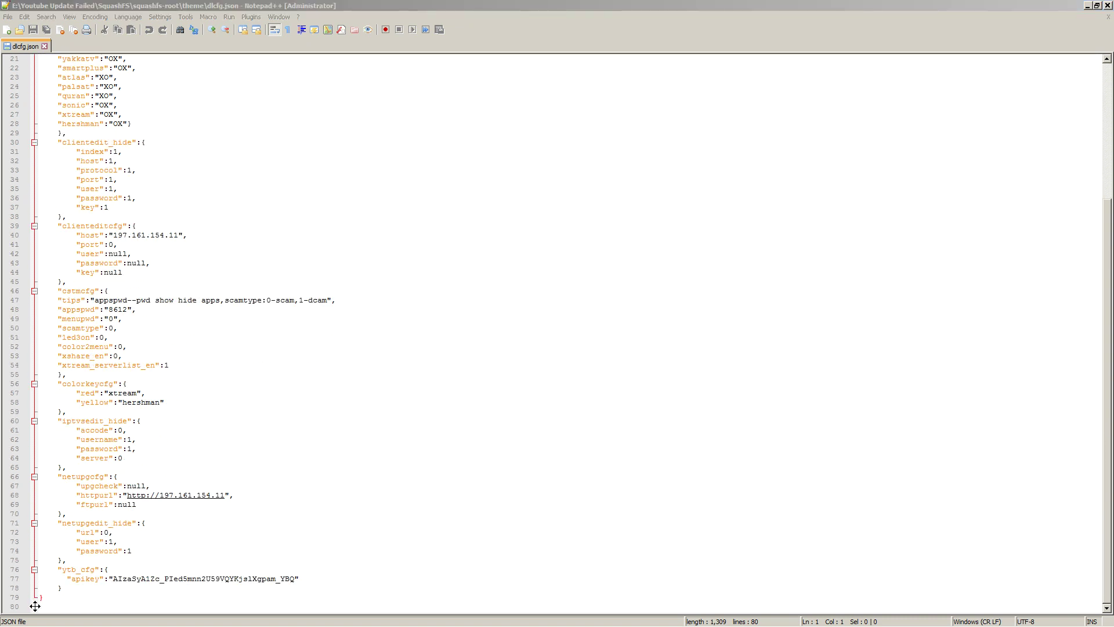
drag(73, 578, 226, 586)
key(ctrl+z)
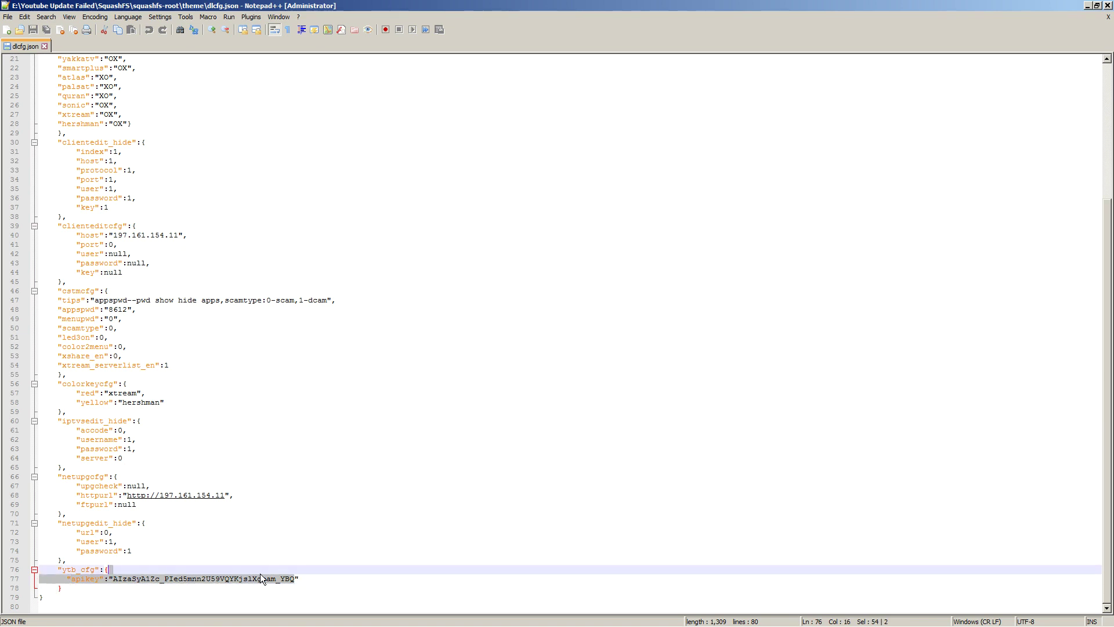
click(289, 575)
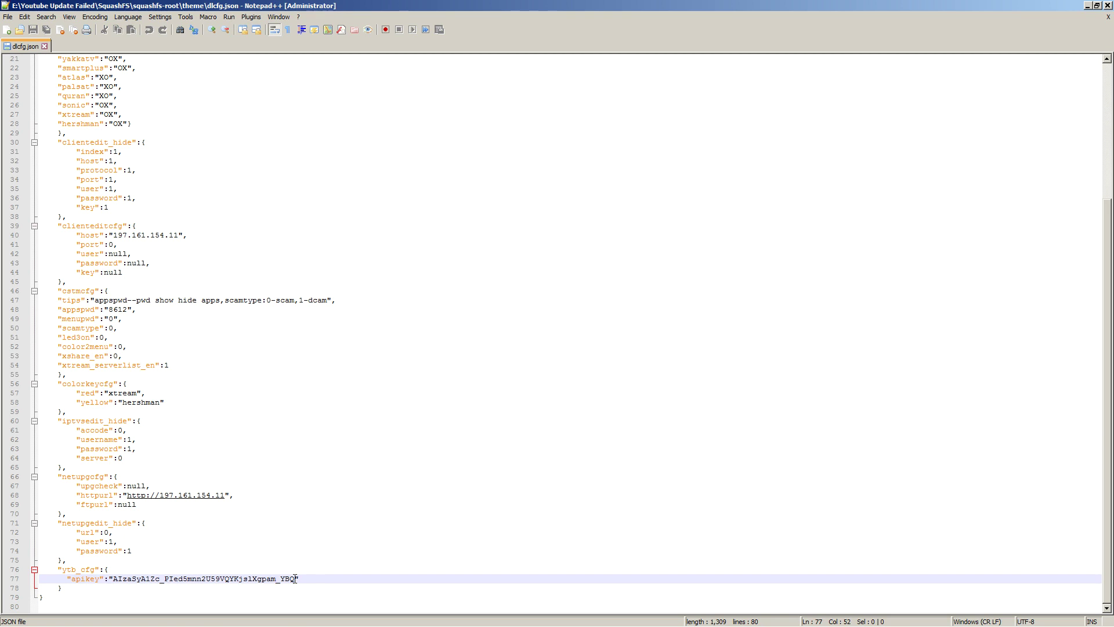
drag(295, 579, 114, 577)
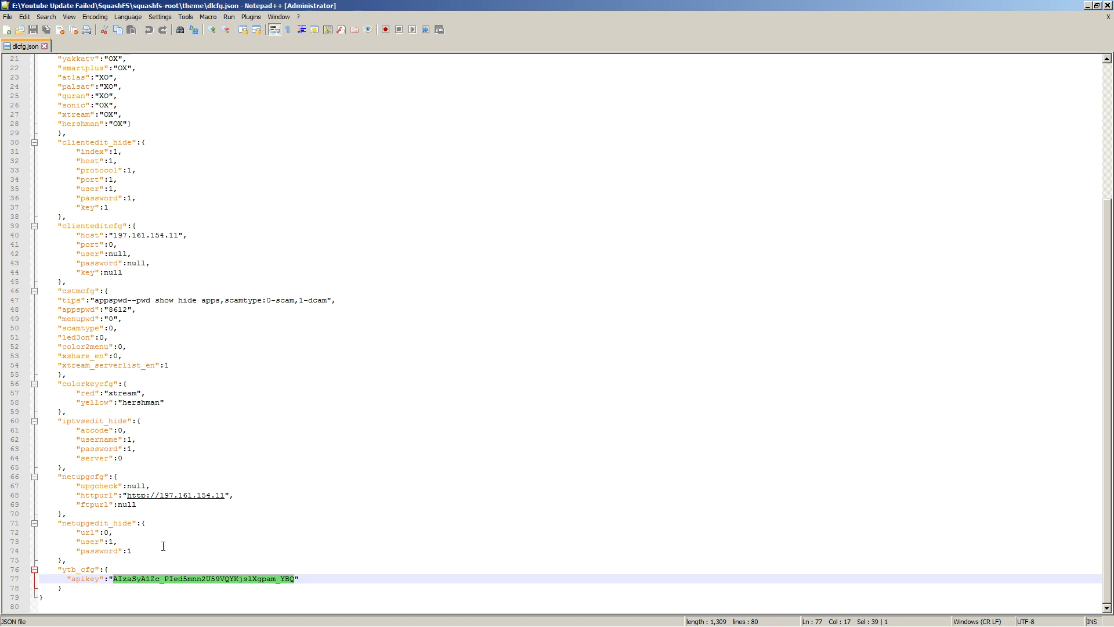
right_click(126, 577)
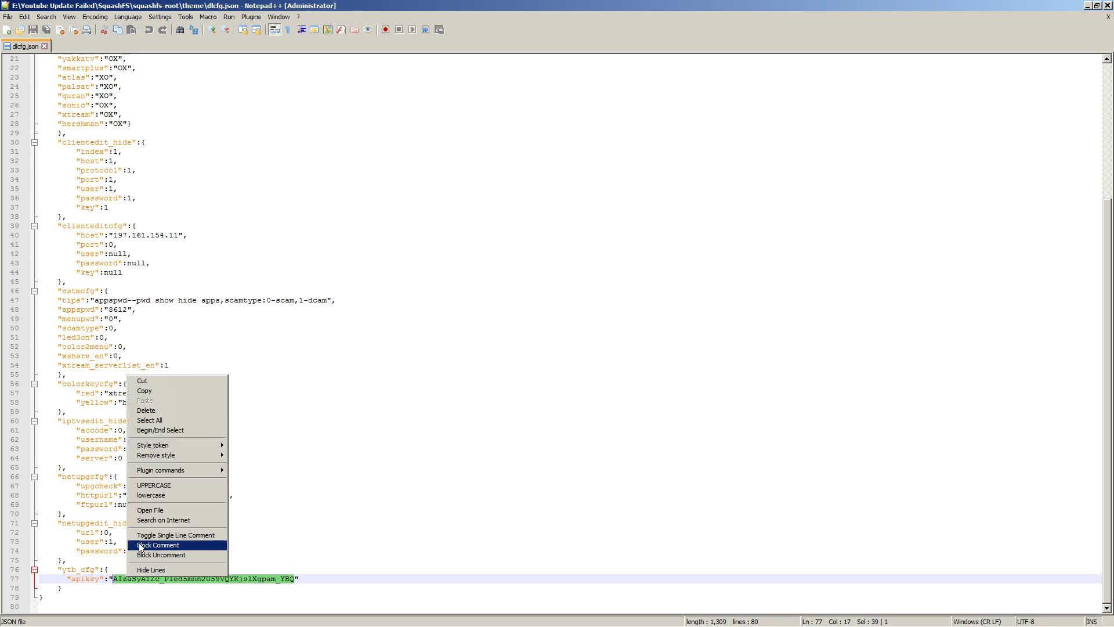
click(145, 390)
- Paste the new YouTube API key over the apikey value in ytb_cfg, then save and close dlcfg.json
double_click(239, 579)
right_click(270, 579)
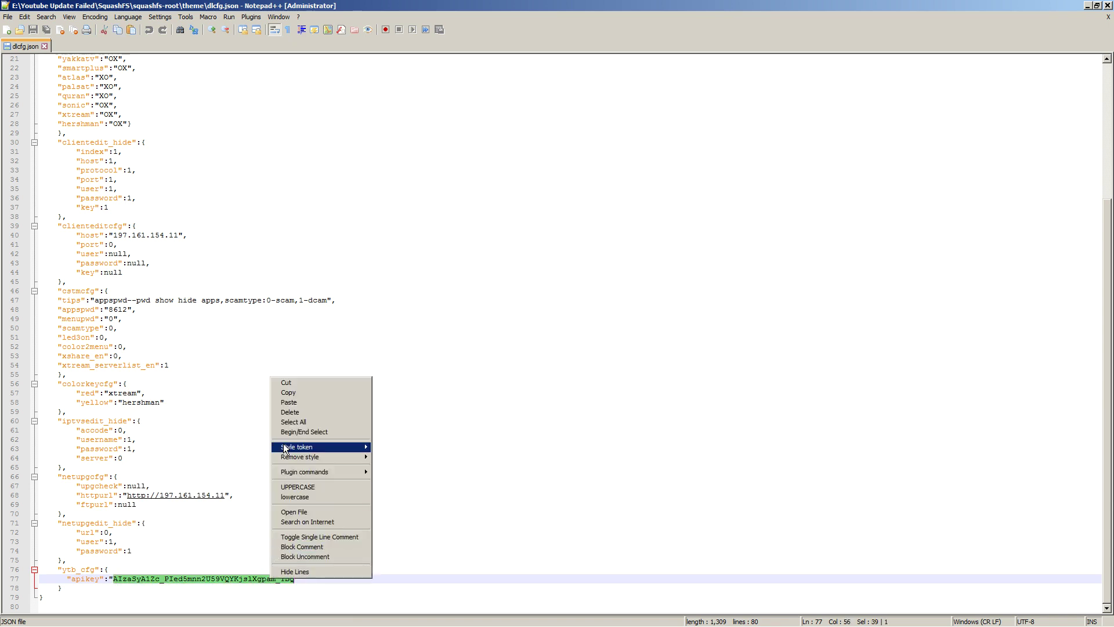
click(290, 403)
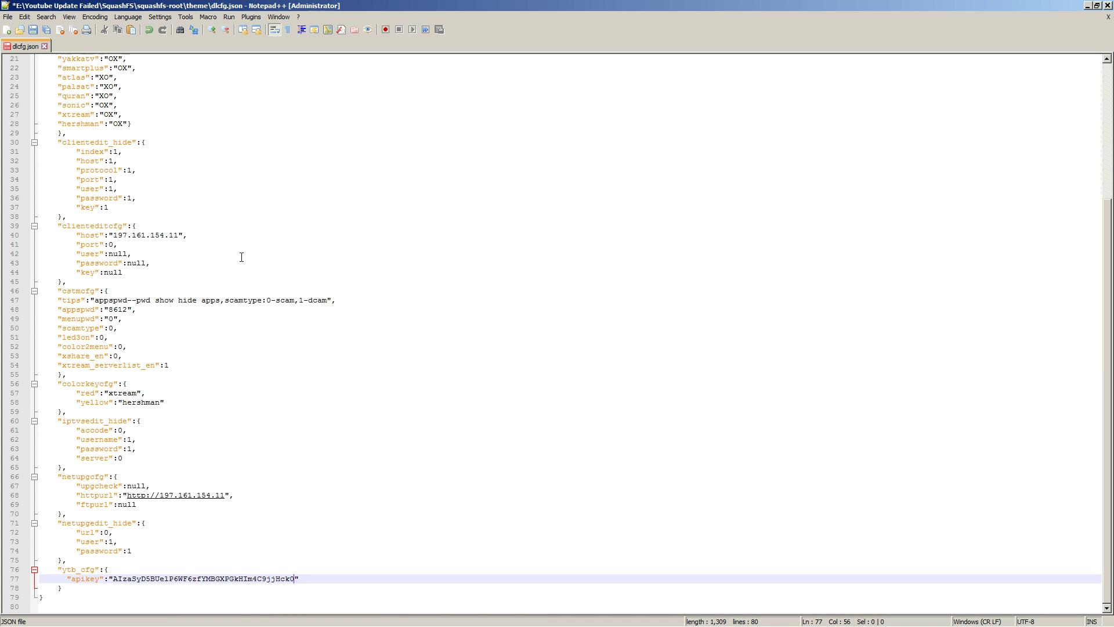
click(33, 29)
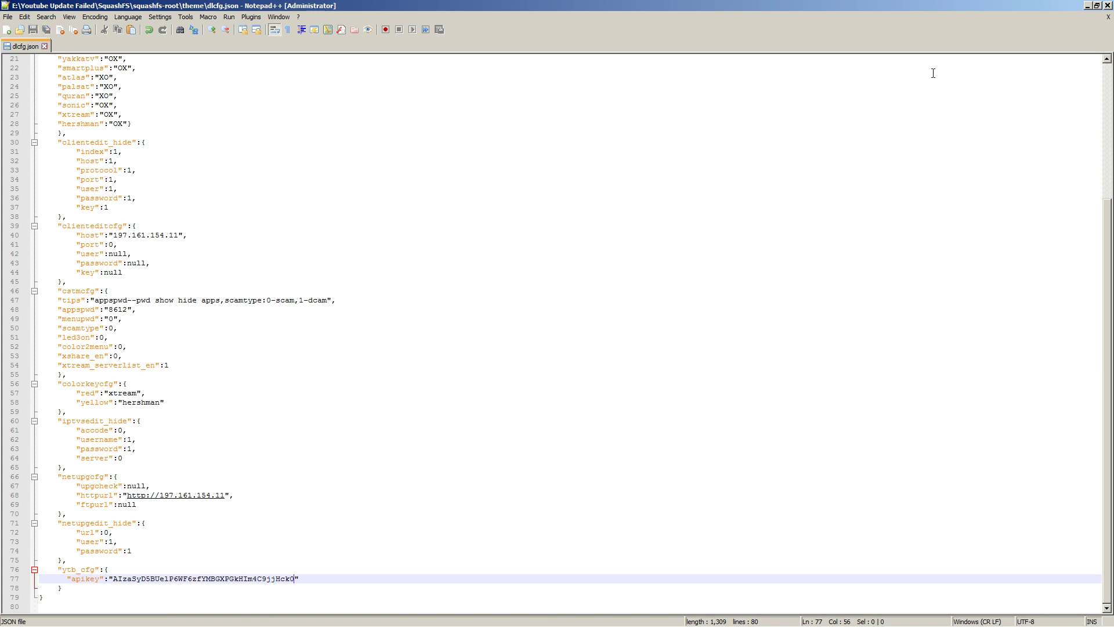
click(1107, 6)
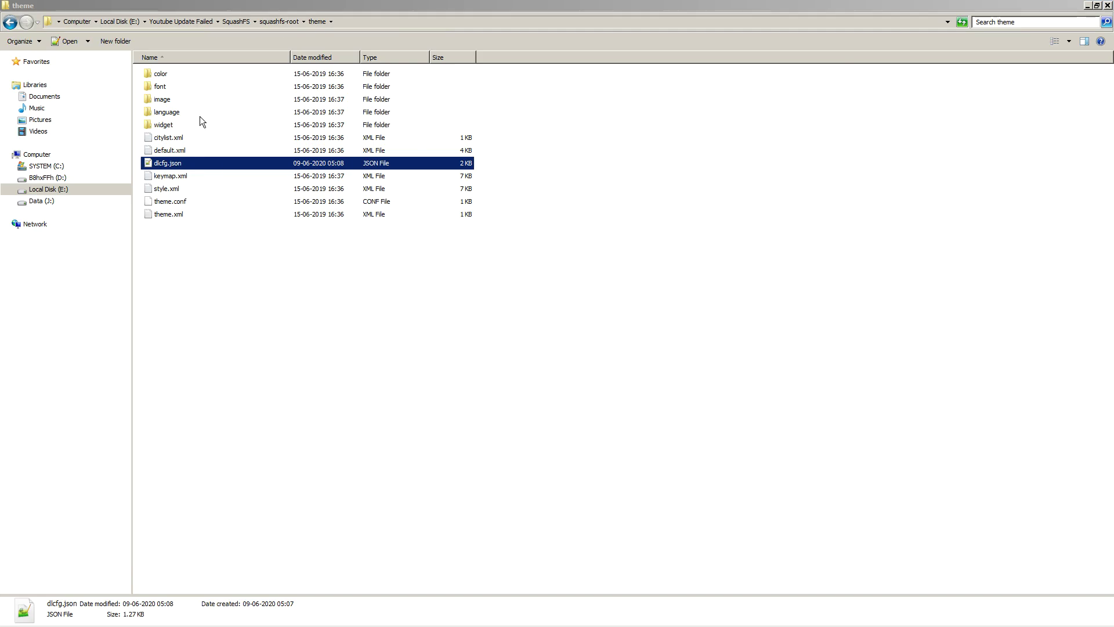
- Rebuild the image by running repack.bat in the SquashFS folder, and open APP.bin and repack.bin in HexEdit
click(235, 24)
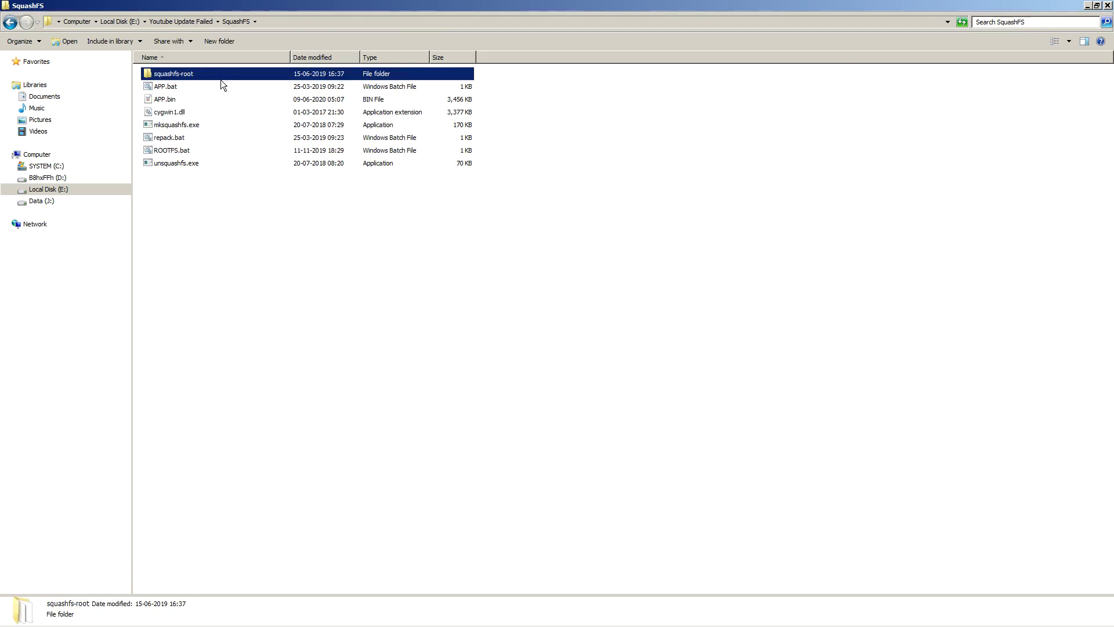
double_click(182, 141)
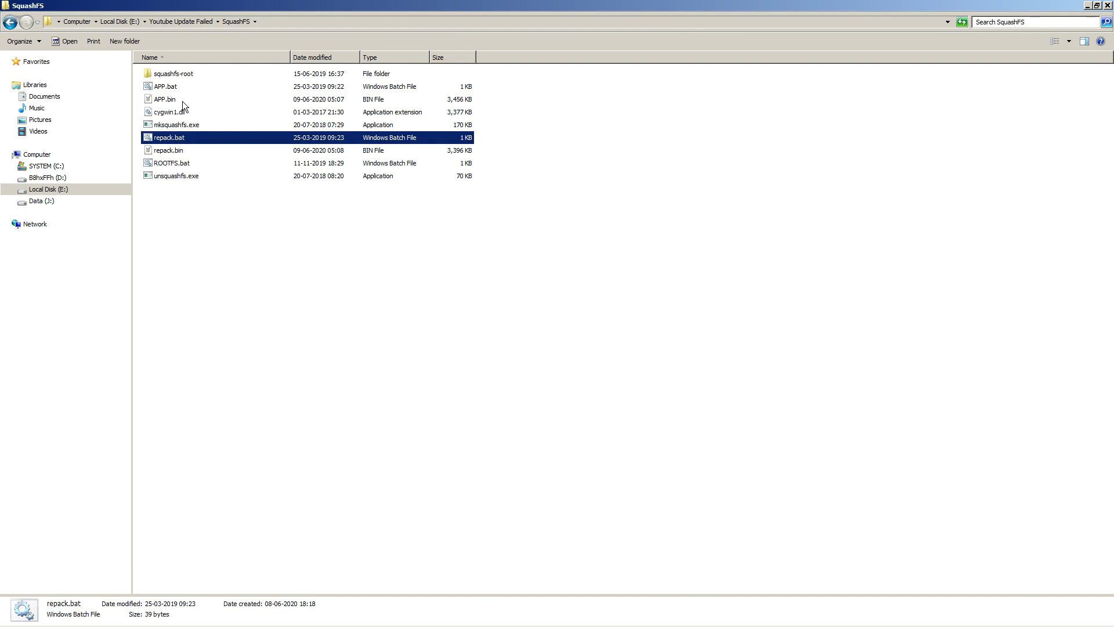
double_click(172, 99)
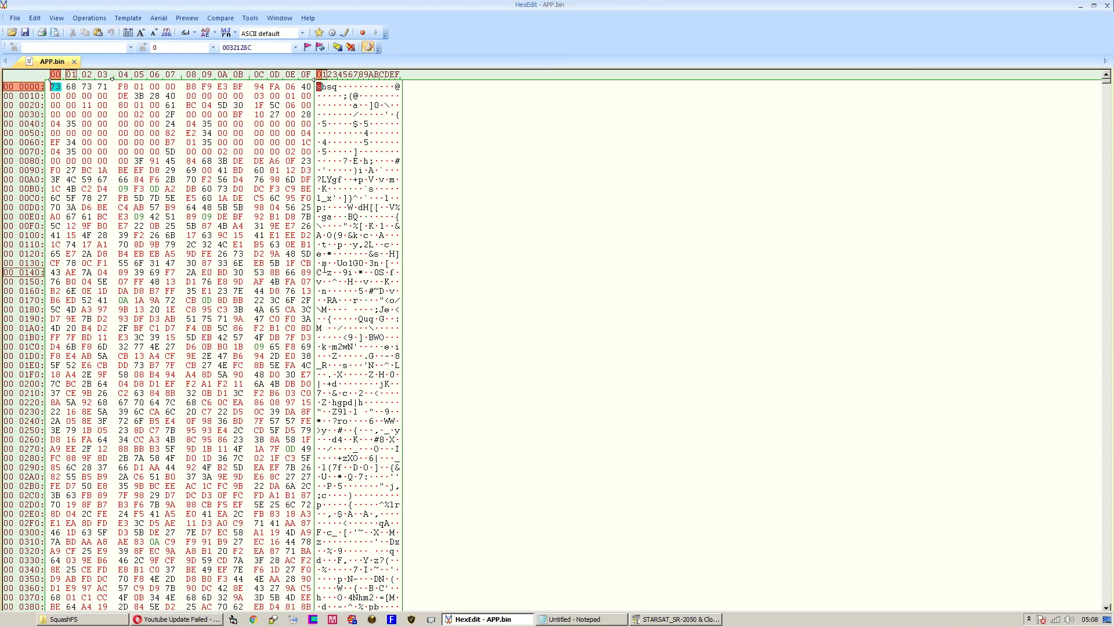
click(1089, 5)
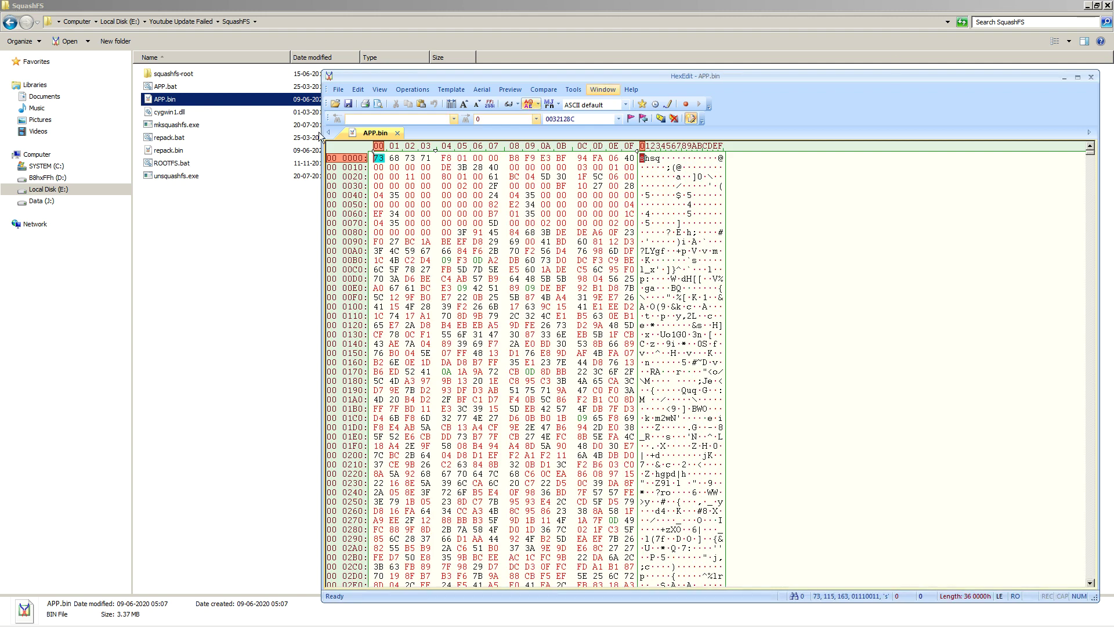
click(169, 151)
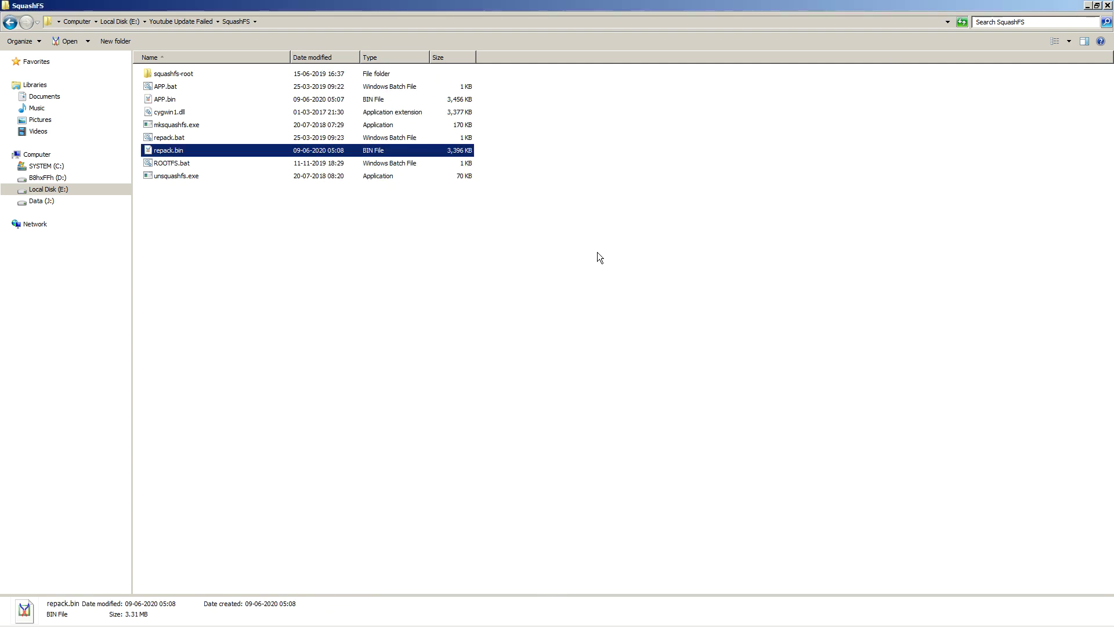
key(Return)
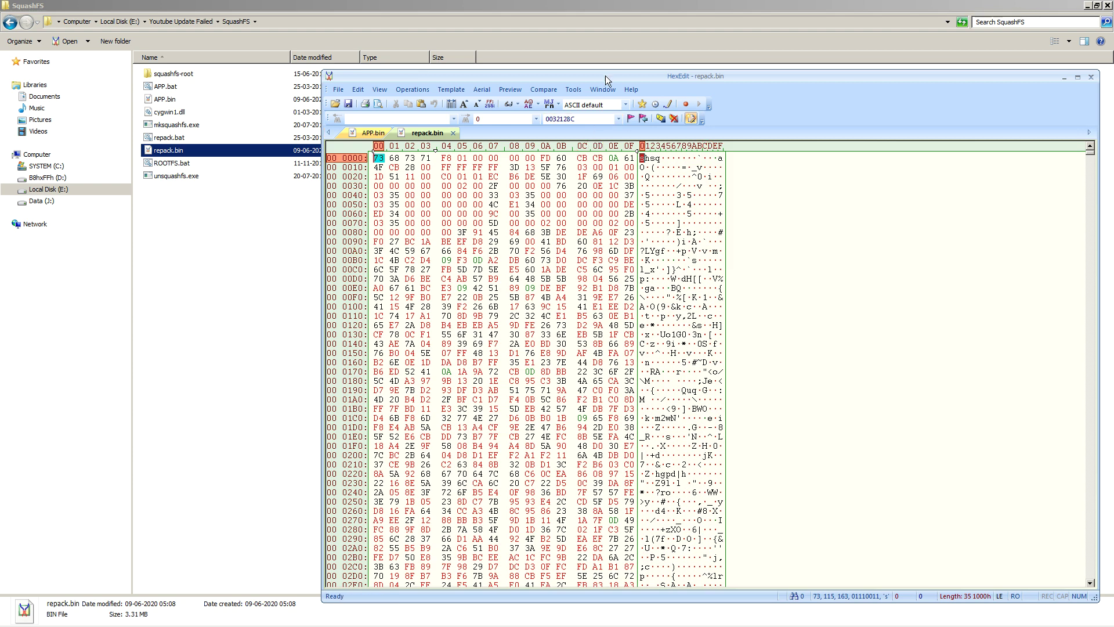
double_click(605, 75)
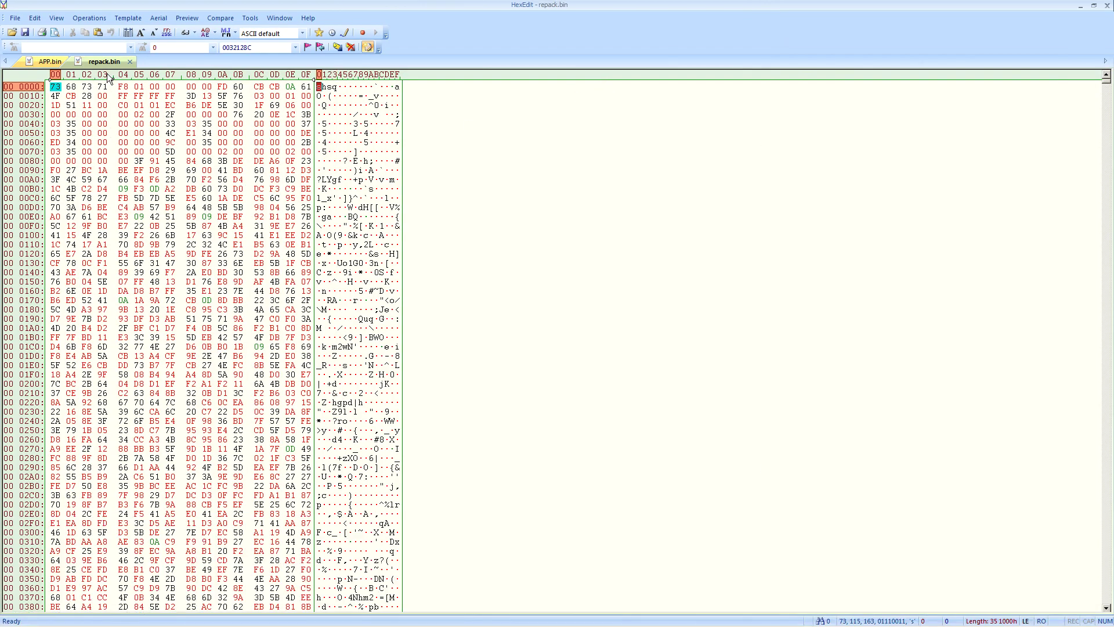
- Widen the hex views of APP.bin and repack.bin to 32 bytes per row
click(128, 33)
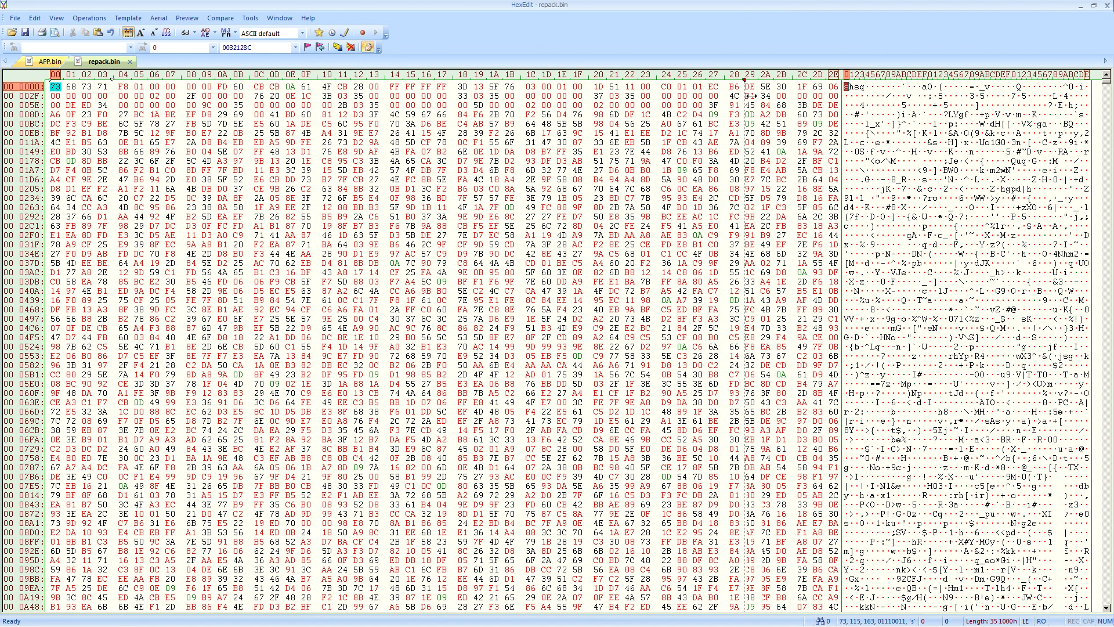
click(50, 61)
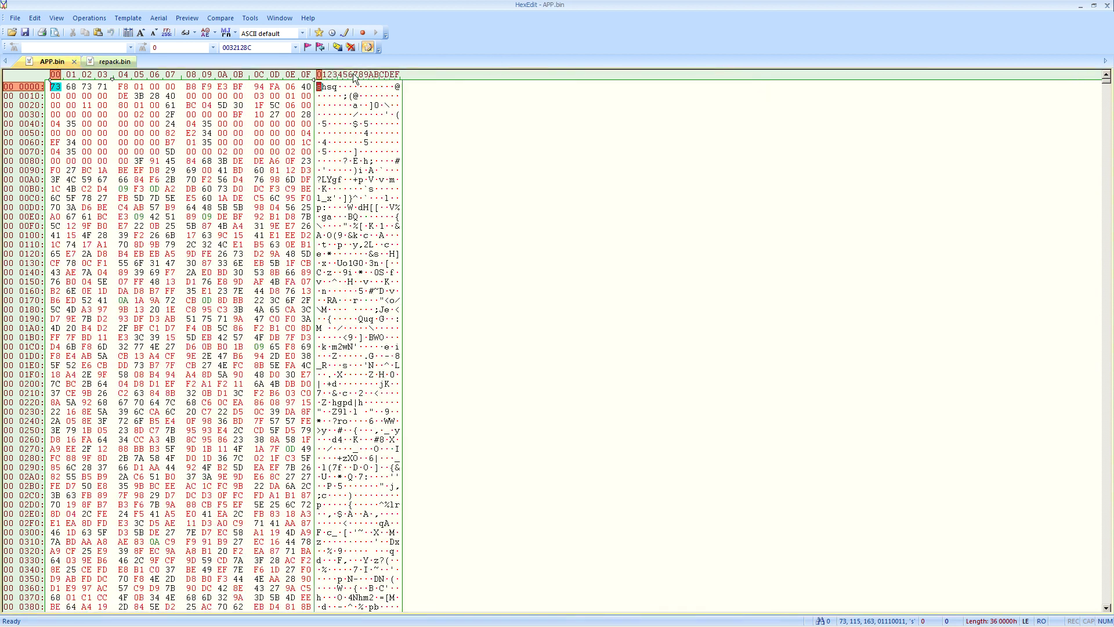
drag(316, 80, 592, 85)
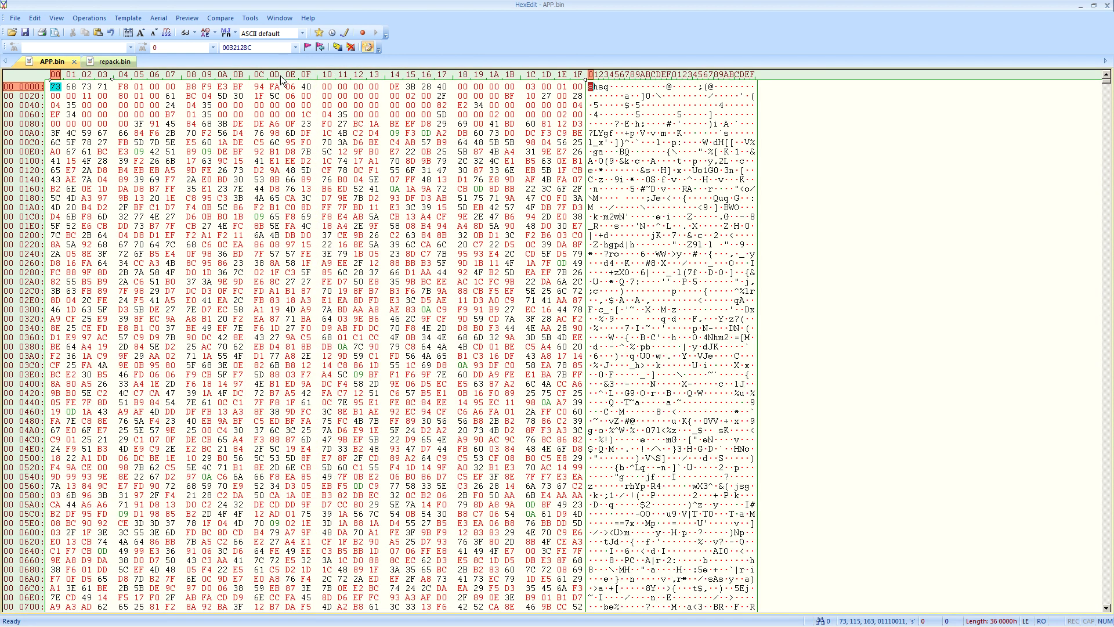
click(111, 63)
- Place the cursor at the very end of repack.bin and copy that address
drag(1106, 83, 1103, 610)
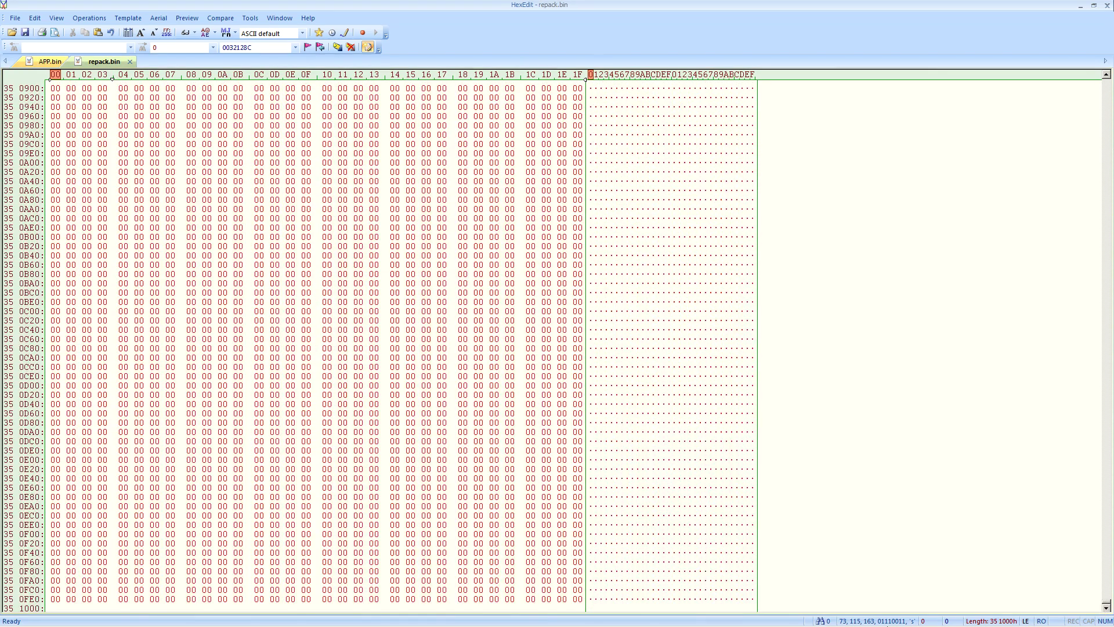
click(154, 608)
click(174, 47)
key(ctrl+c)
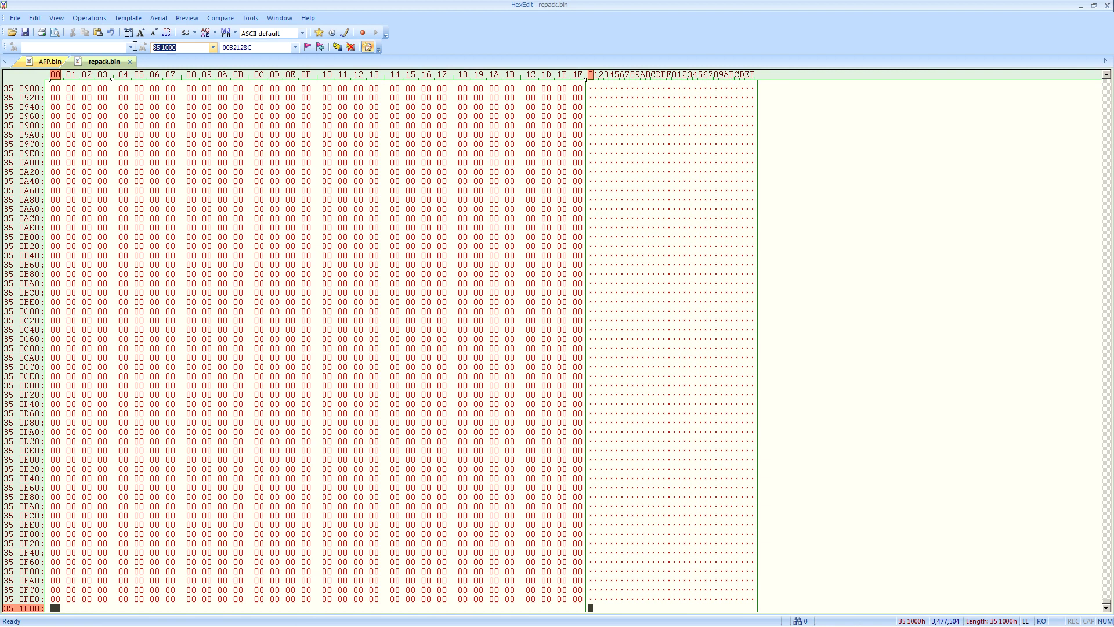
- Copy the end address 35 1000 from repack.bin and jump to that same address in APP.bin
right_click(177, 47)
click(201, 80)
click(69, 62)
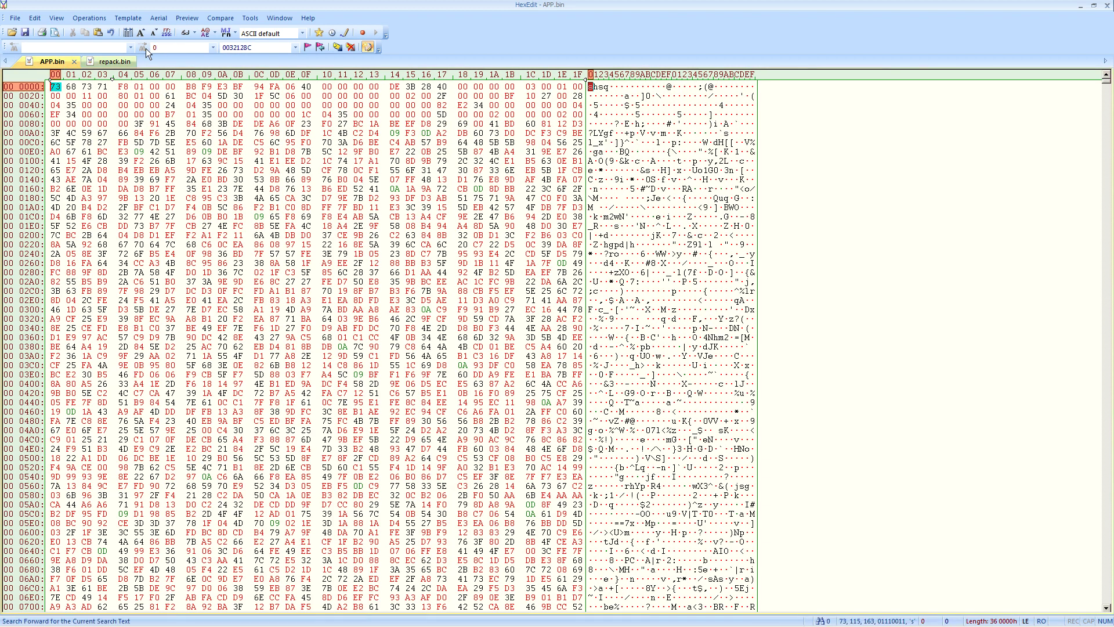
click(168, 47)
right_click(189, 49)
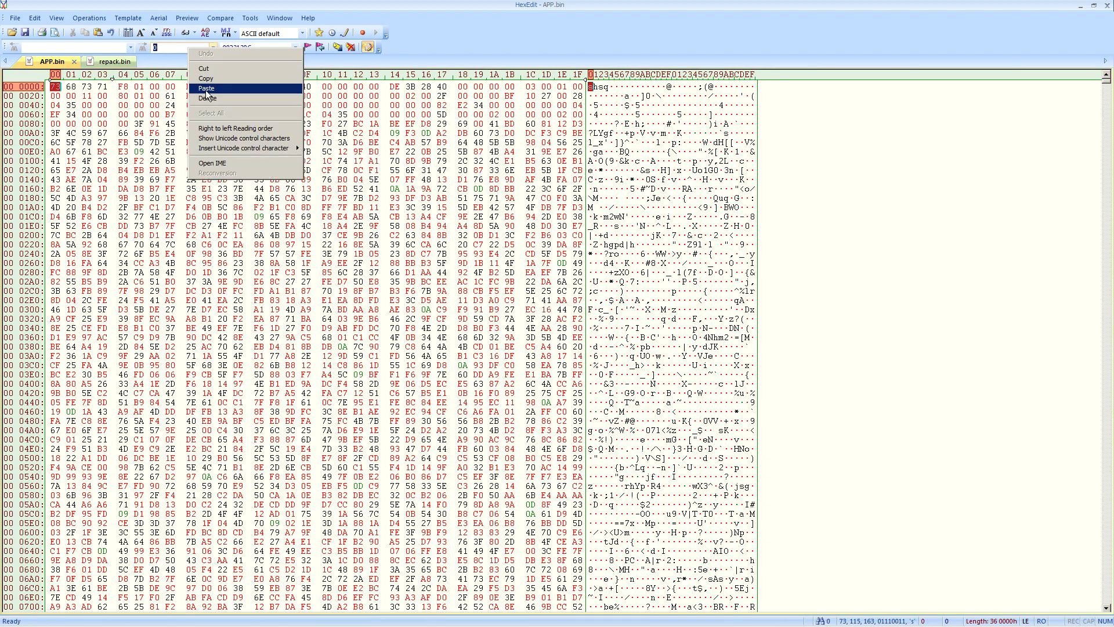
click(206, 88)
key(Return)
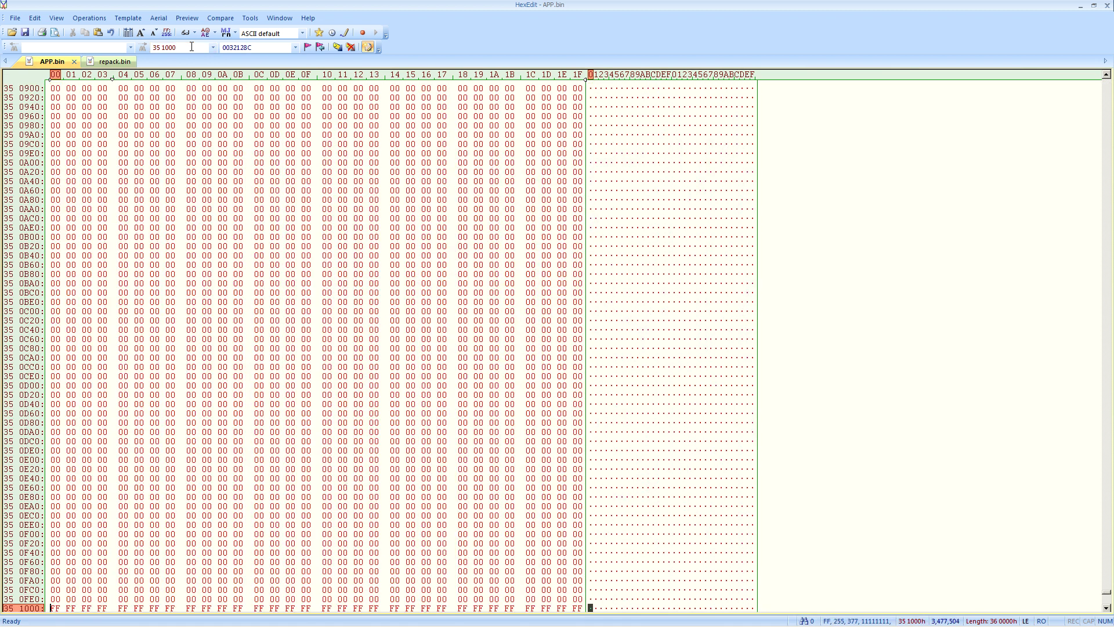
- Select the FF padding in APP.bin from address 35 1000 to the end of the file and copy it
drag(1107, 593, 1108, 615)
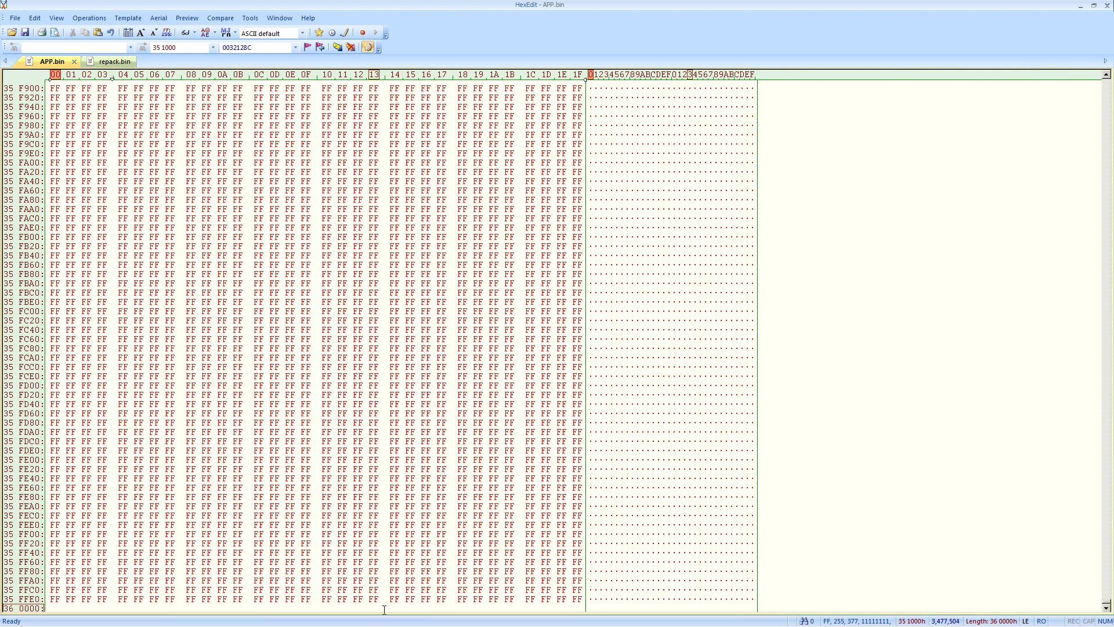
shift+click(384, 609)
right_click(389, 378)
click(419, 396)
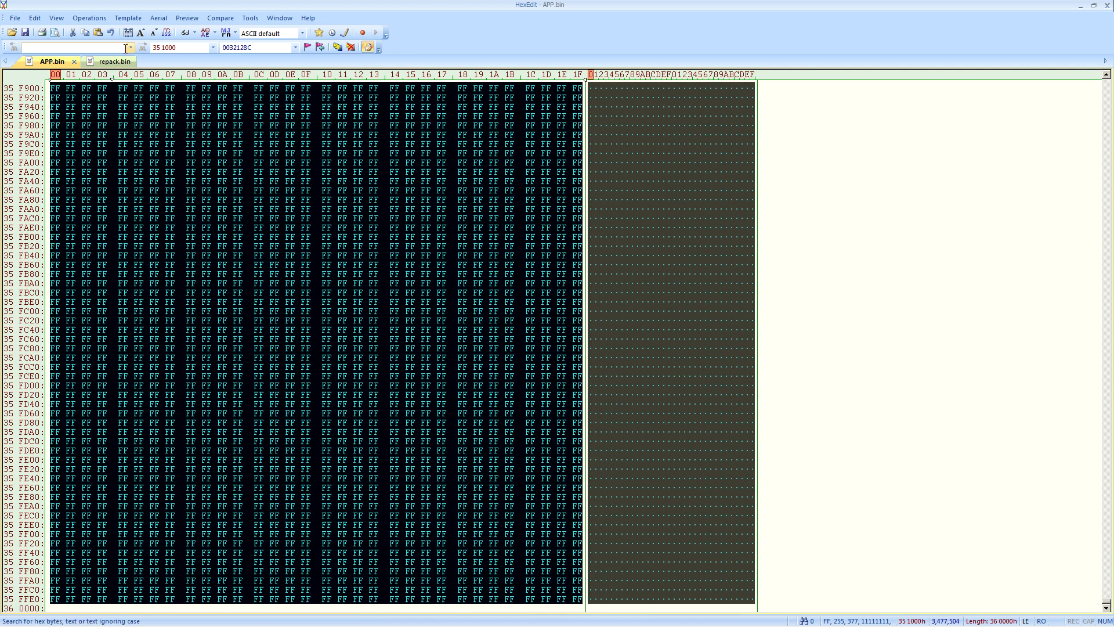
- Paste the copied padding at the end of repack.bin and compare the end of the file with APP.bin
click(112, 61)
key(ctrl+v)
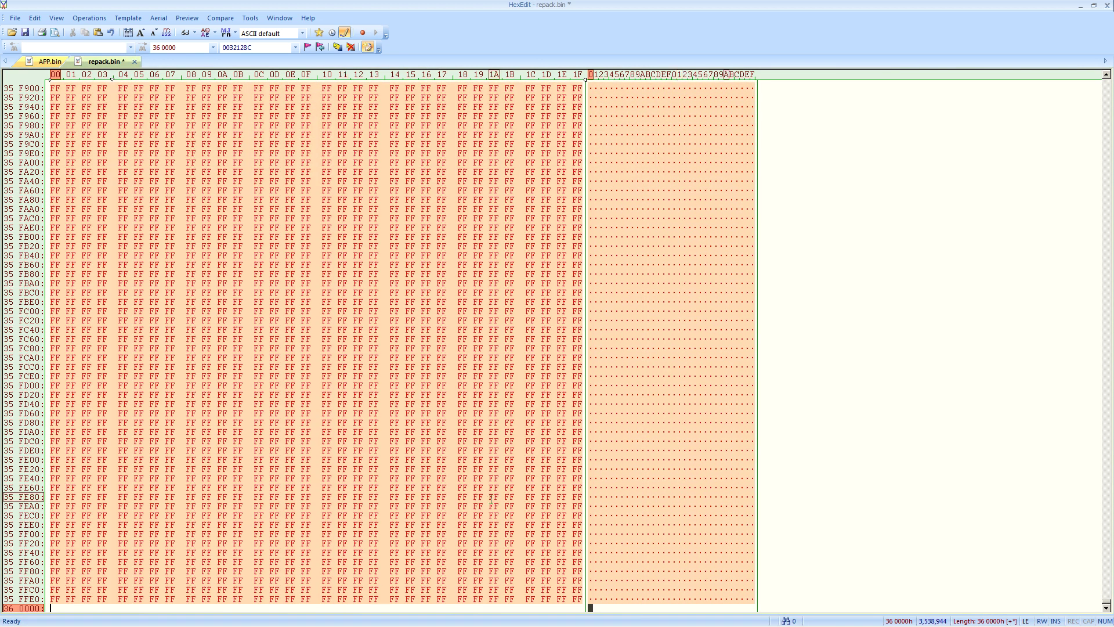
click(42, 62)
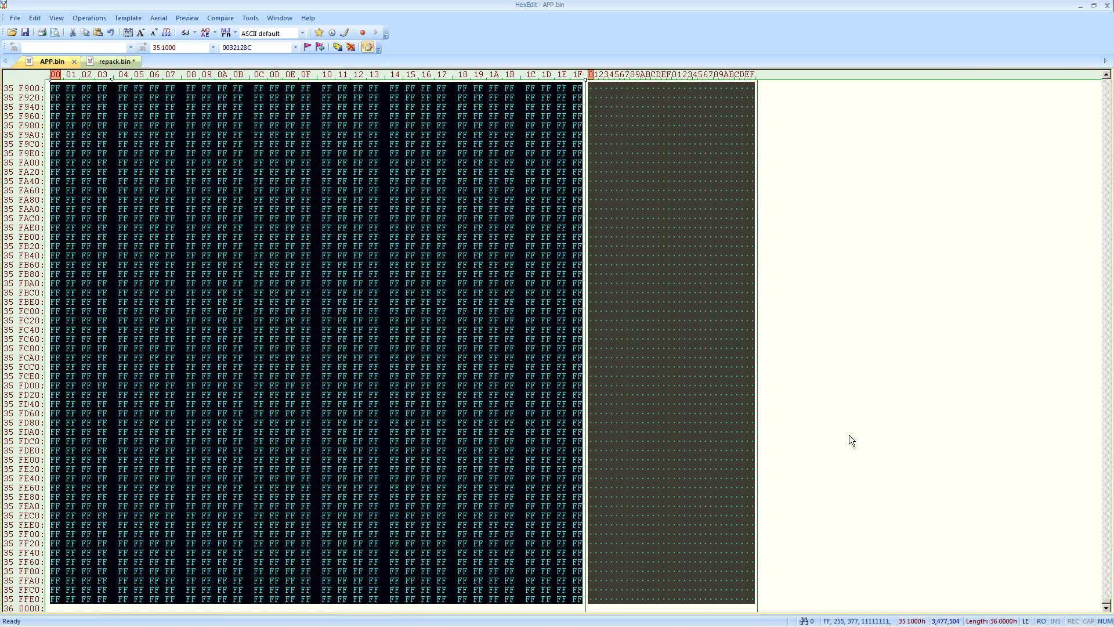
click(109, 61)
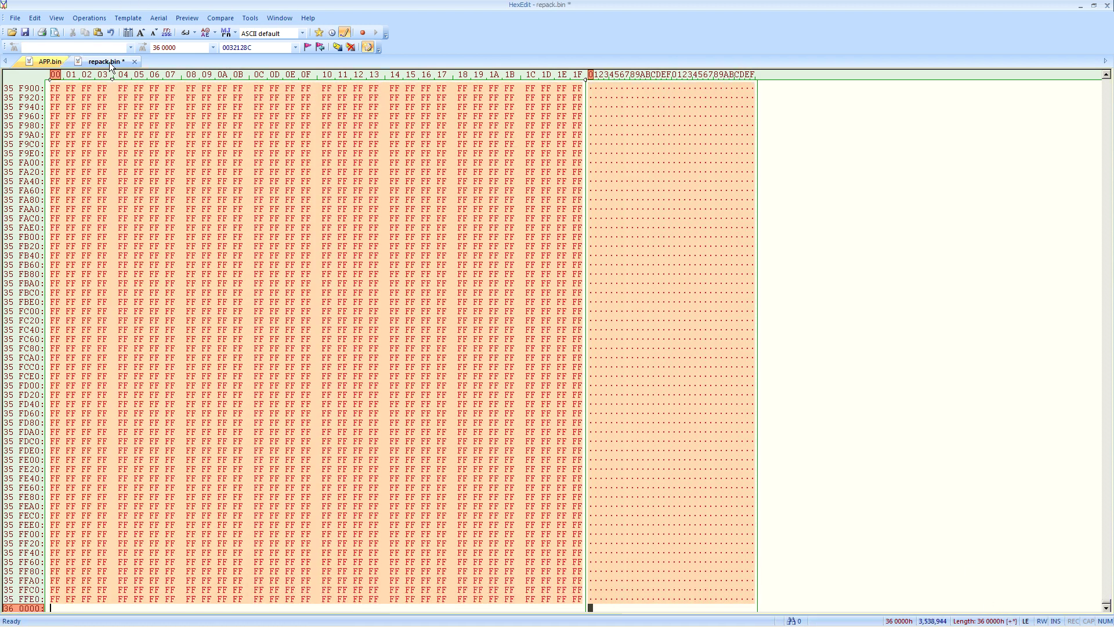
- Save the padded repack.bin over APP.bin in the 3200 SHOW 2020_extracted folder
click(15, 18)
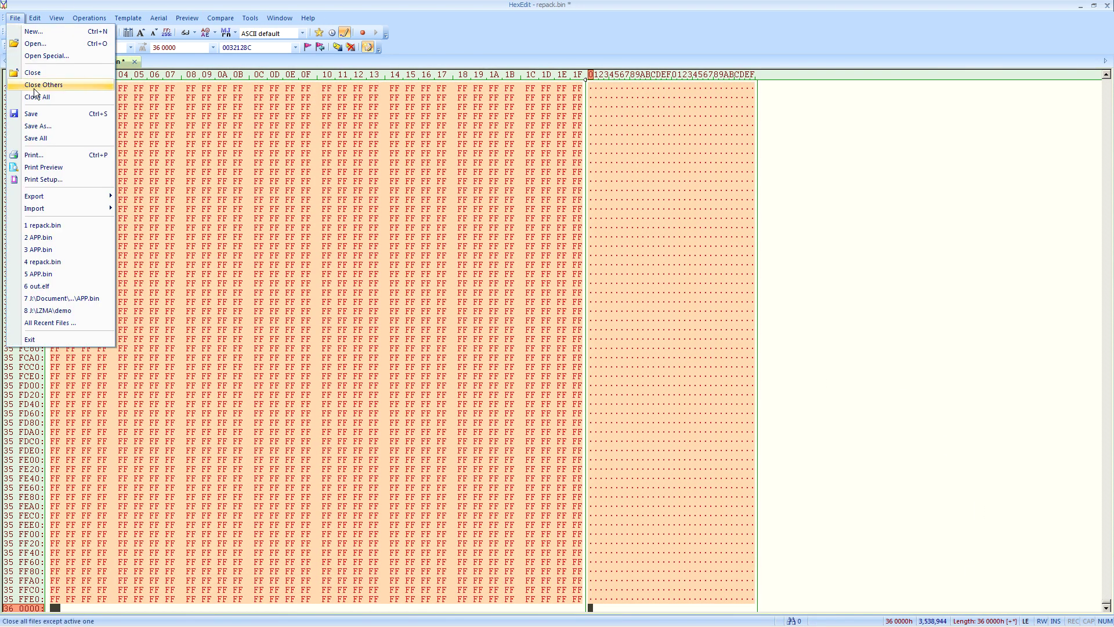
click(36, 127)
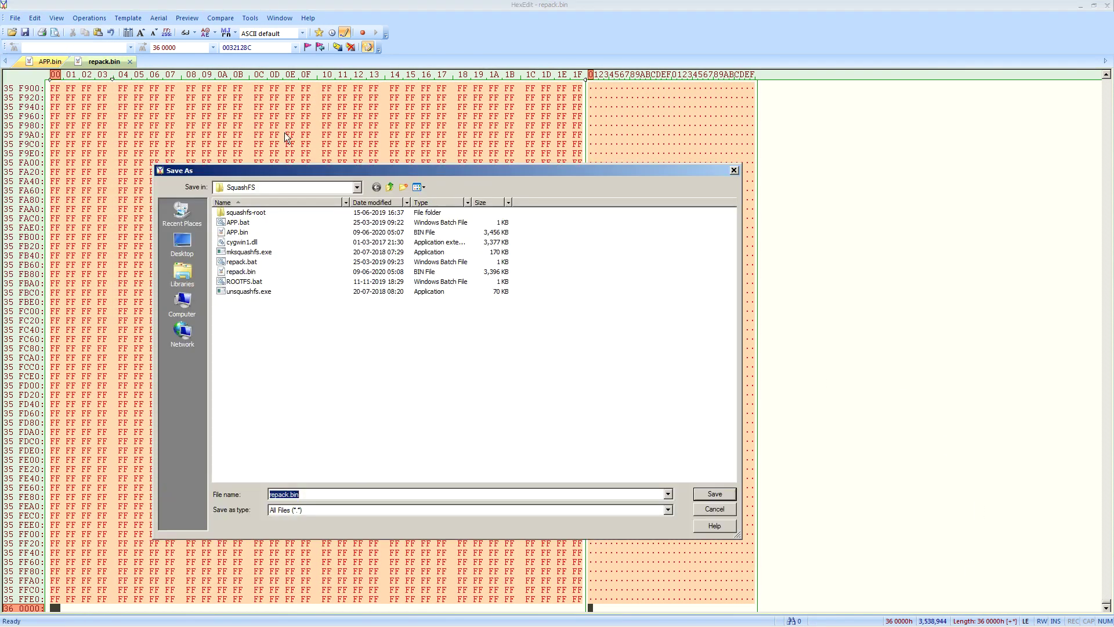
click(389, 188)
double_click(267, 214)
click(243, 213)
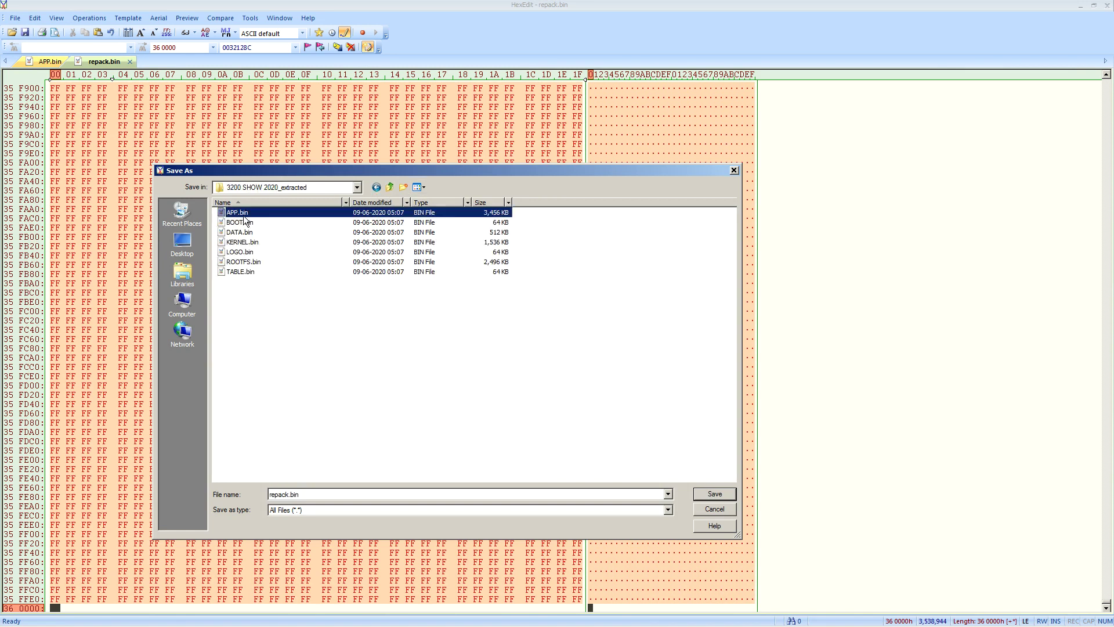
click(706, 493)
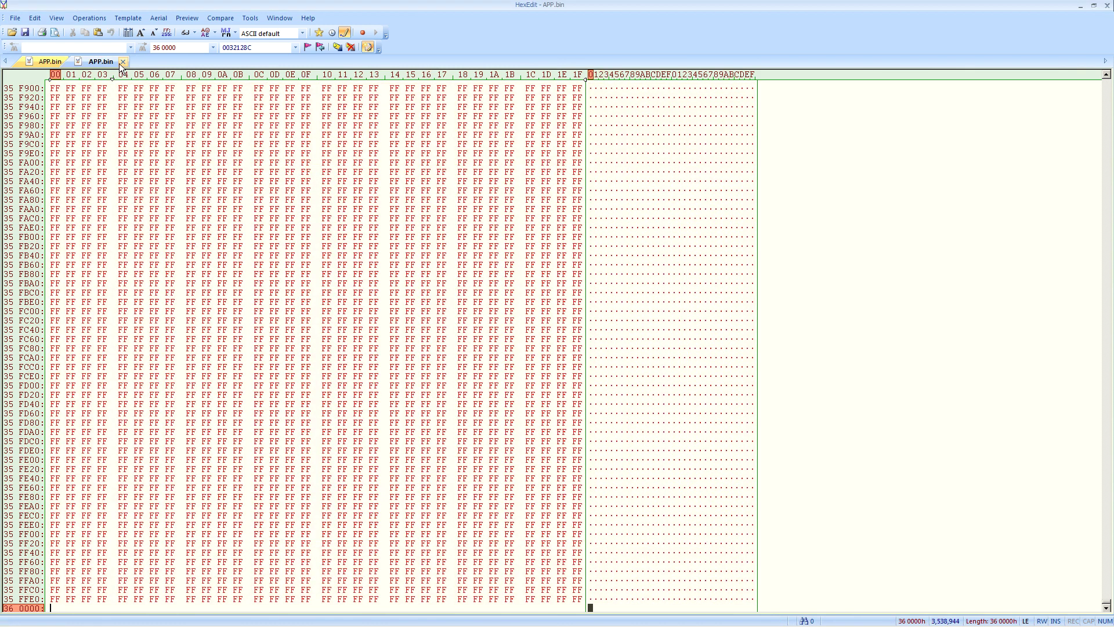
- Close both hex files and HexEdit, and go back to the Youtube Update Failed folder in Explorer
click(122, 61)
click(74, 61)
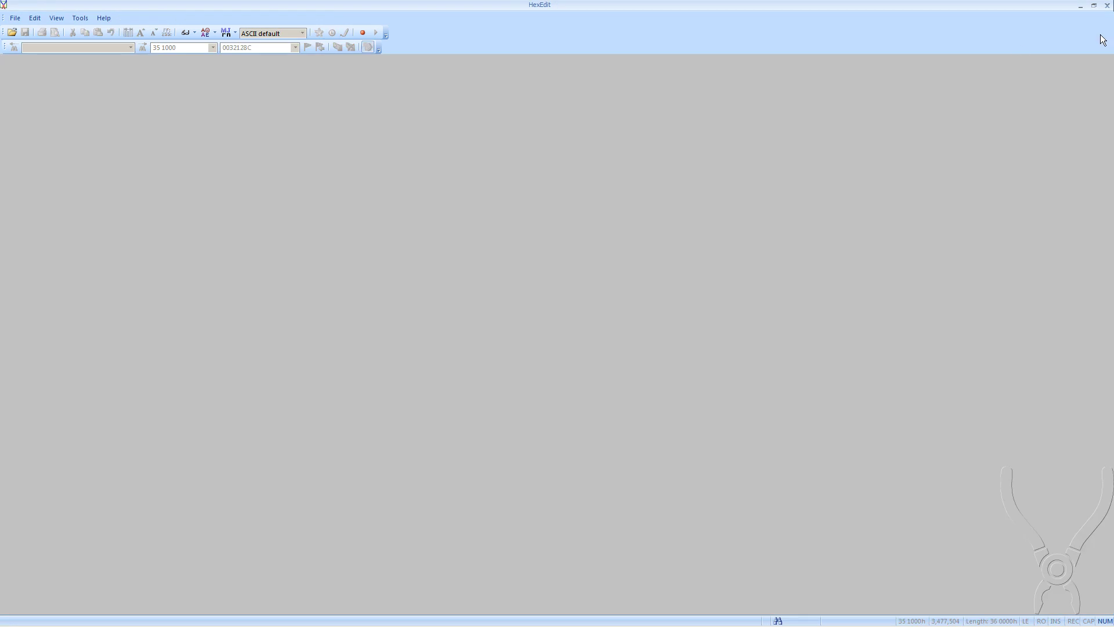
click(1107, 5)
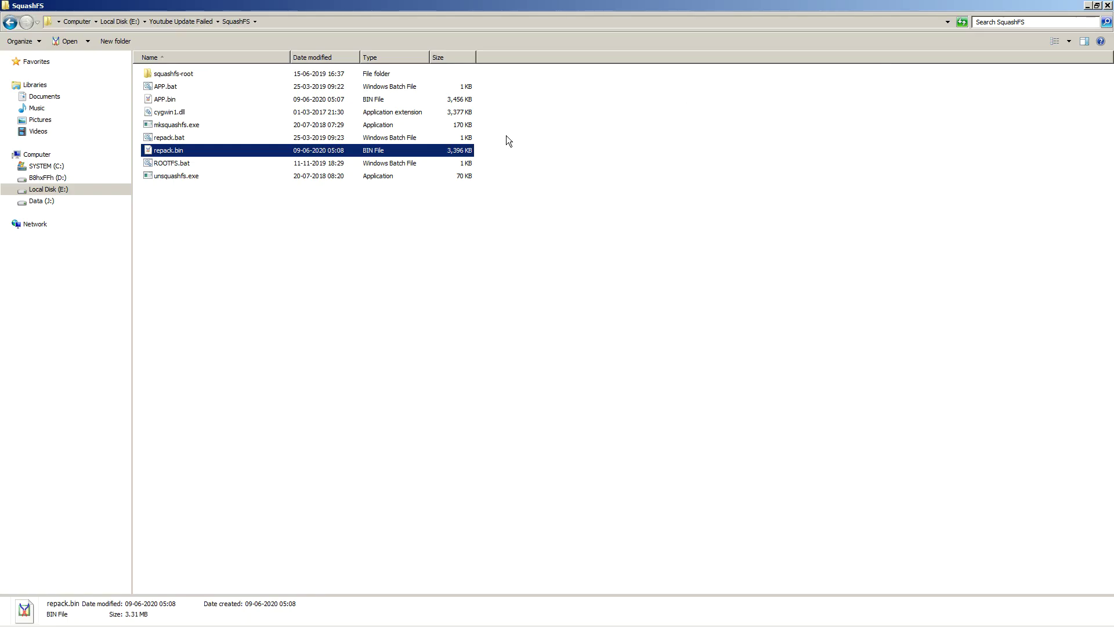
click(195, 24)
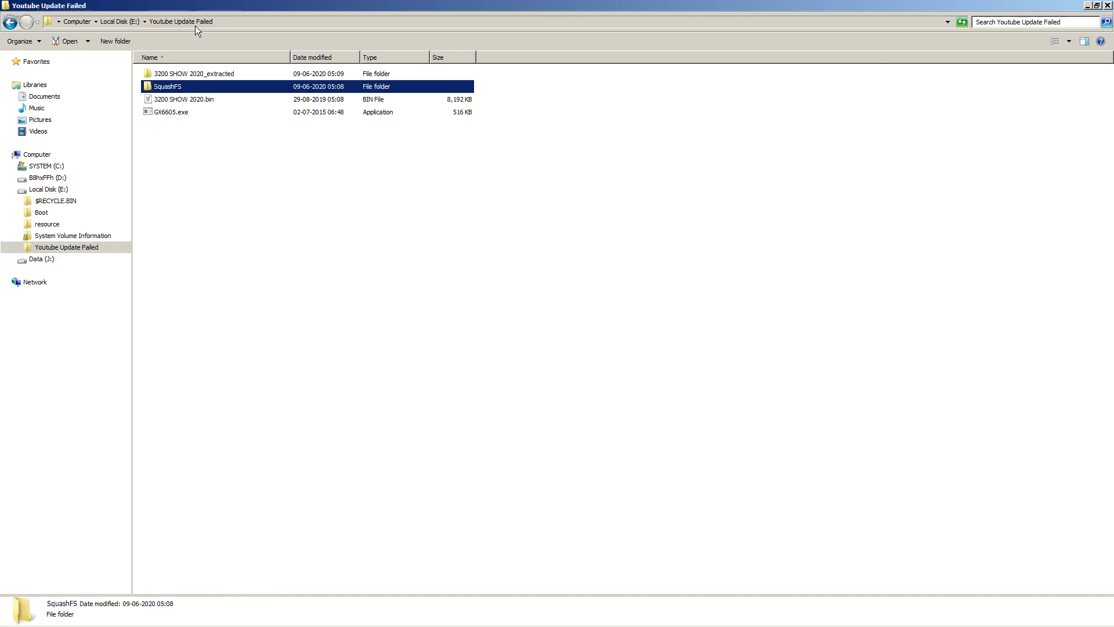
click(199, 114)
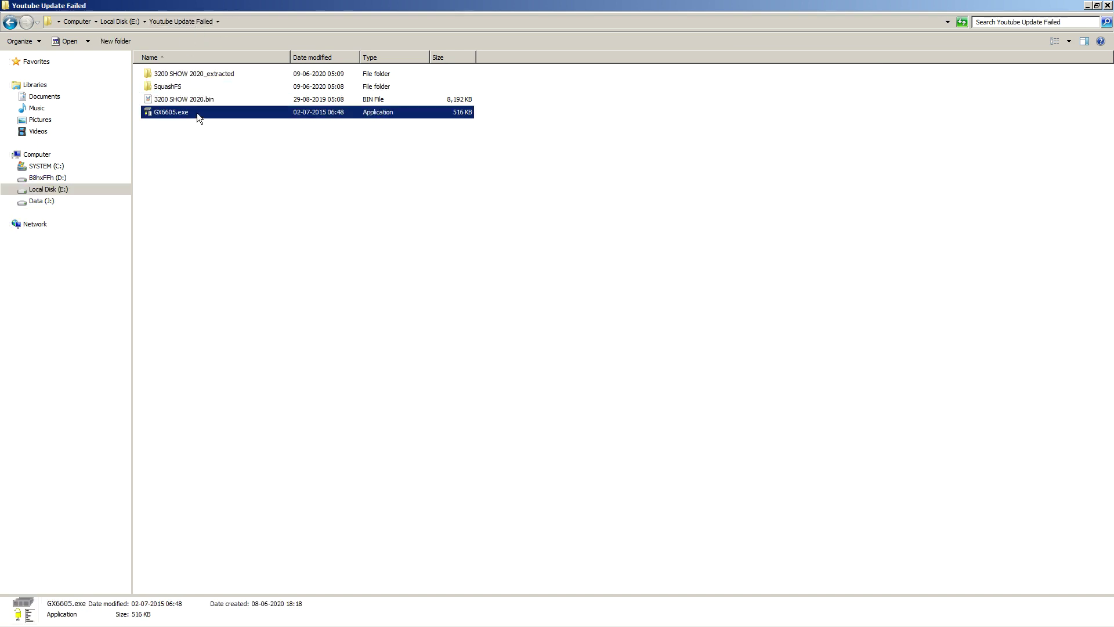
click(197, 112)
click(406, 165)
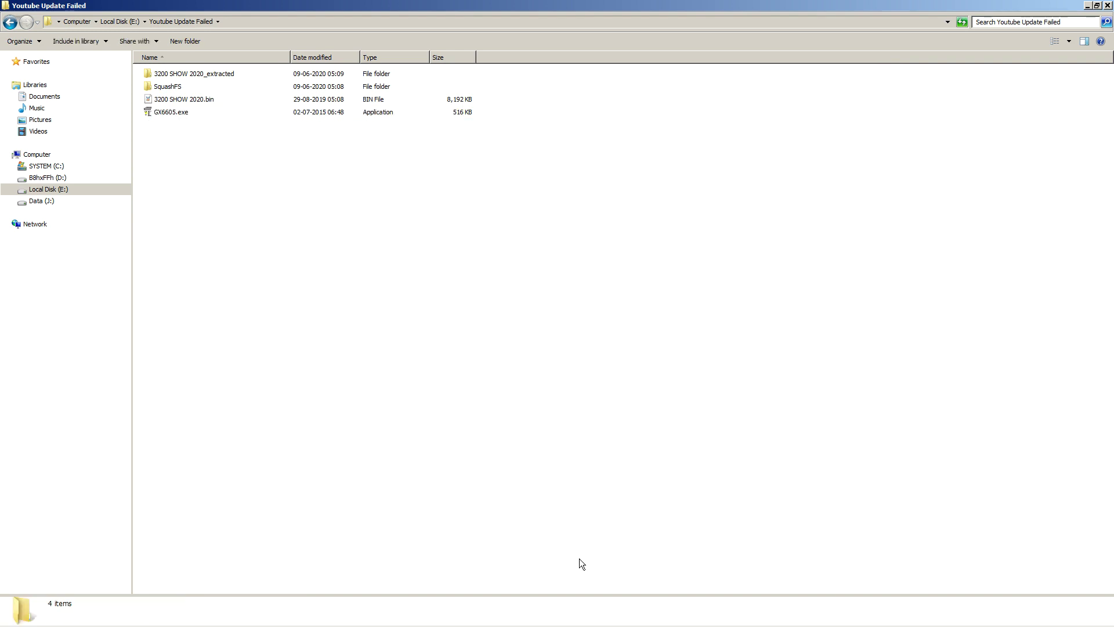
- Switch to the STARSAT_SR-2050 tool, repack the 3200 SHOW 2020_extracted folder, and select the resulting 3200 SHOW 2020_New.bin in Explorer
key(alt+Tab)
key(alt+Tab)
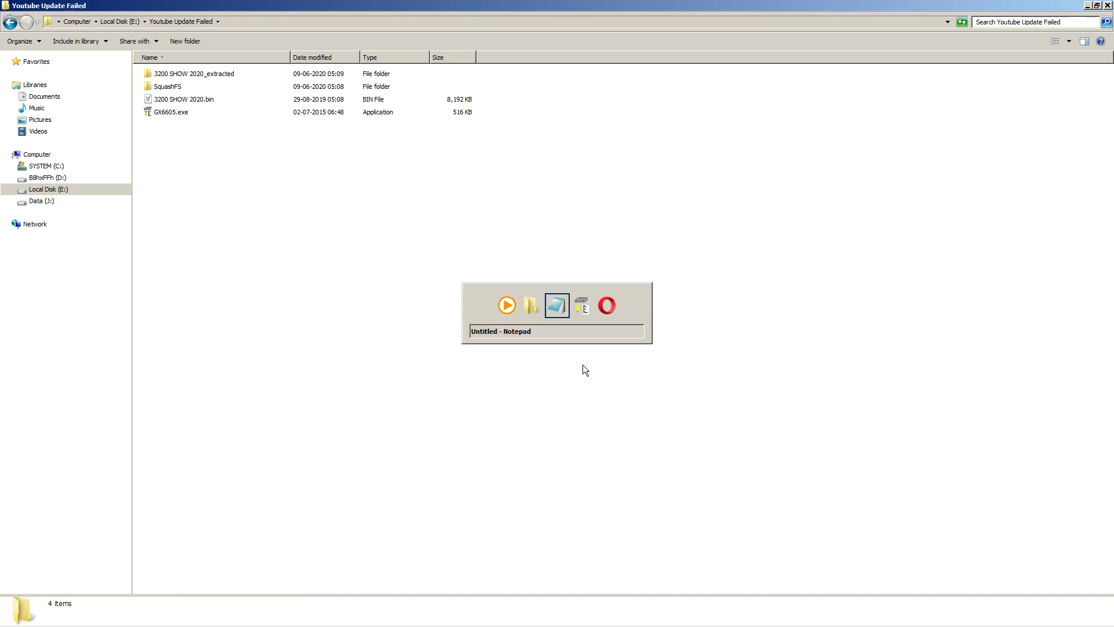
click(727, 208)
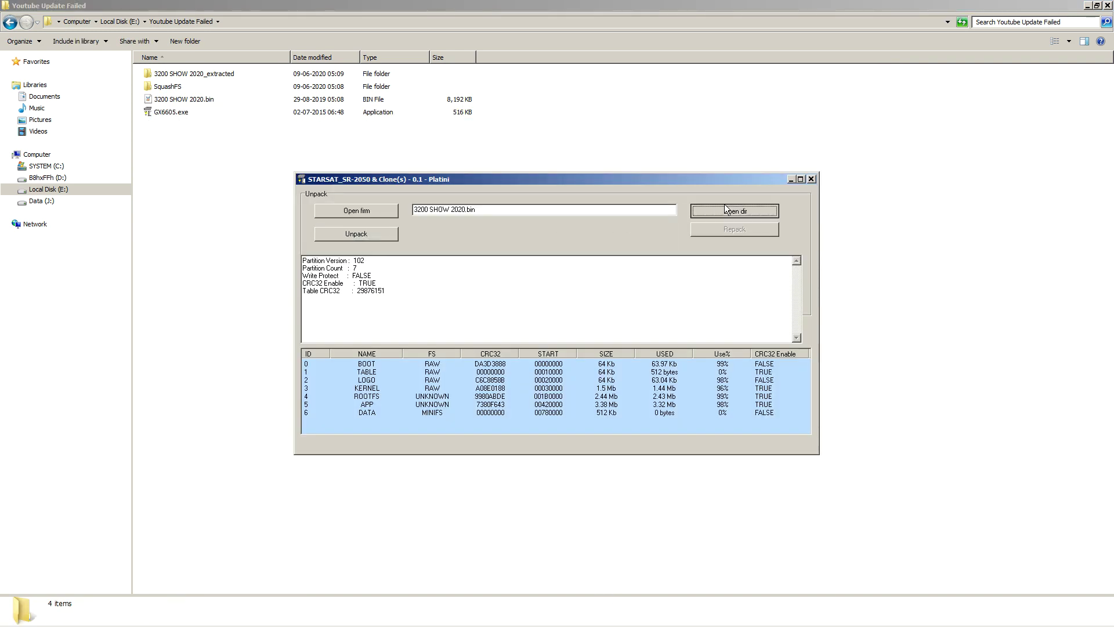
click(589, 358)
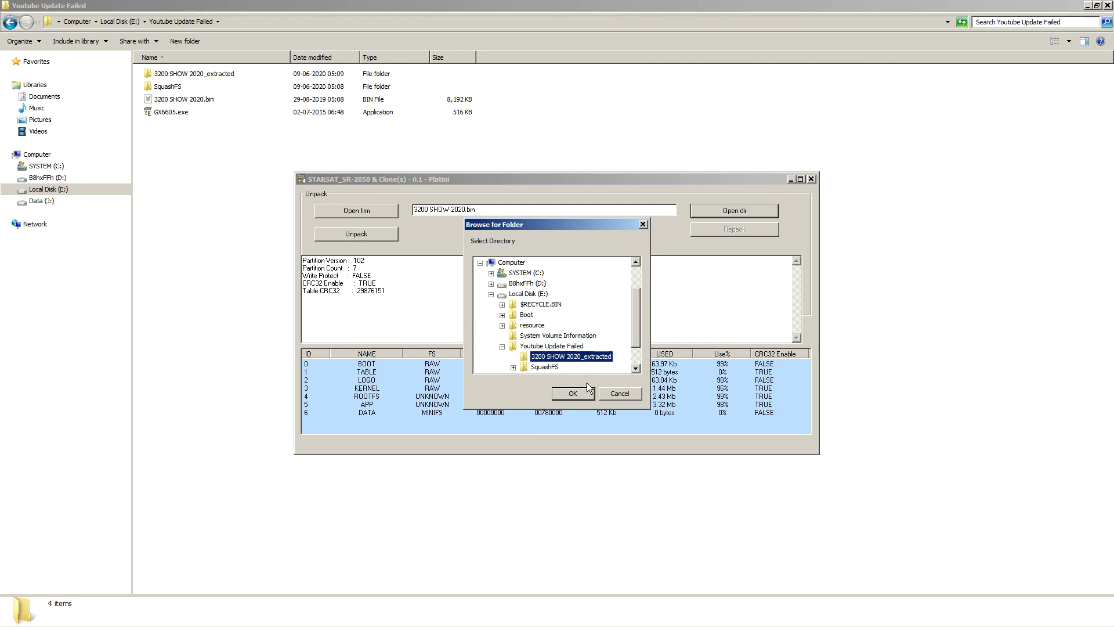
click(564, 393)
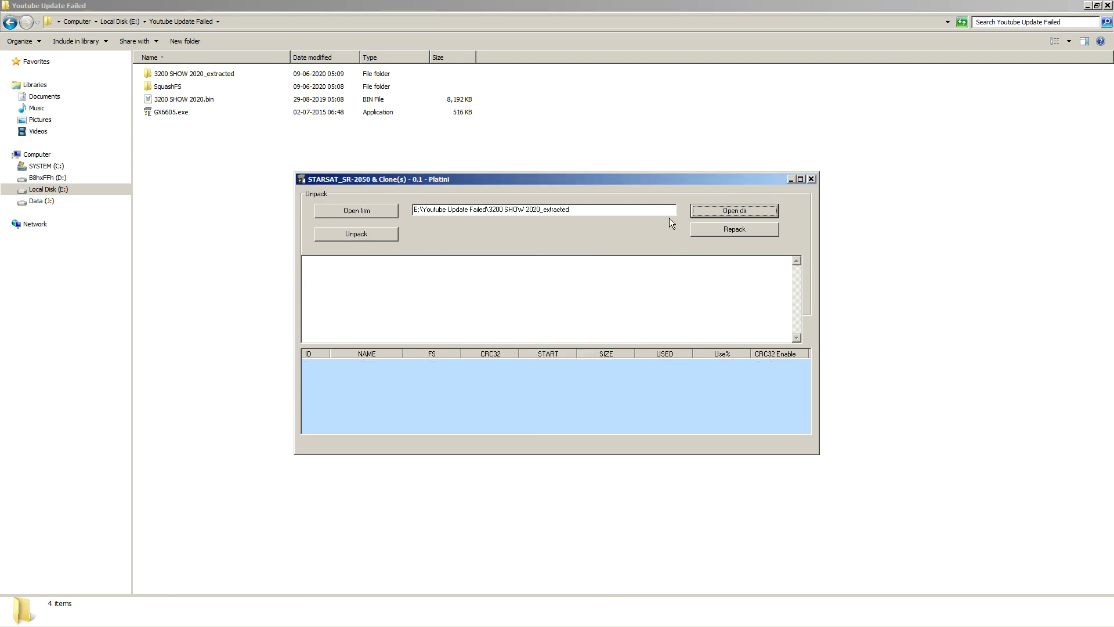
click(717, 231)
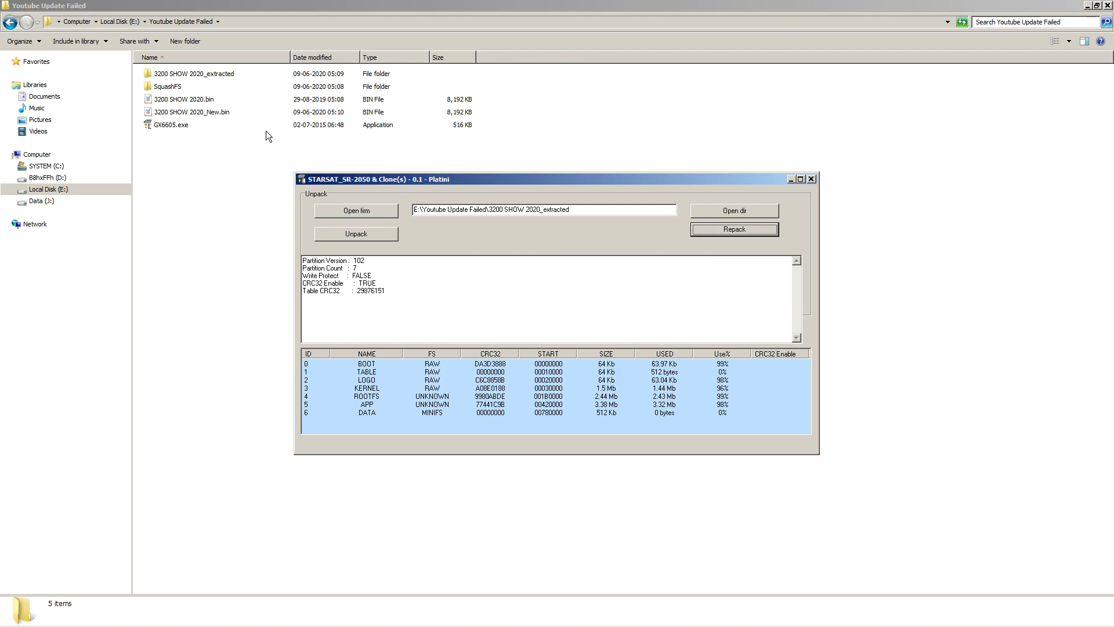
click(223, 111)
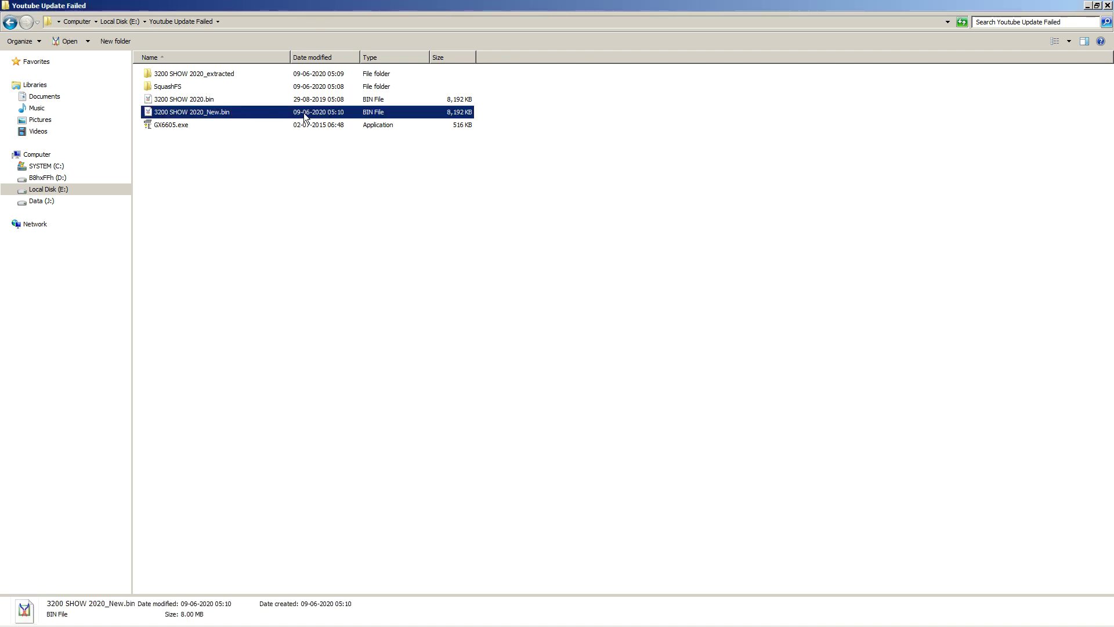